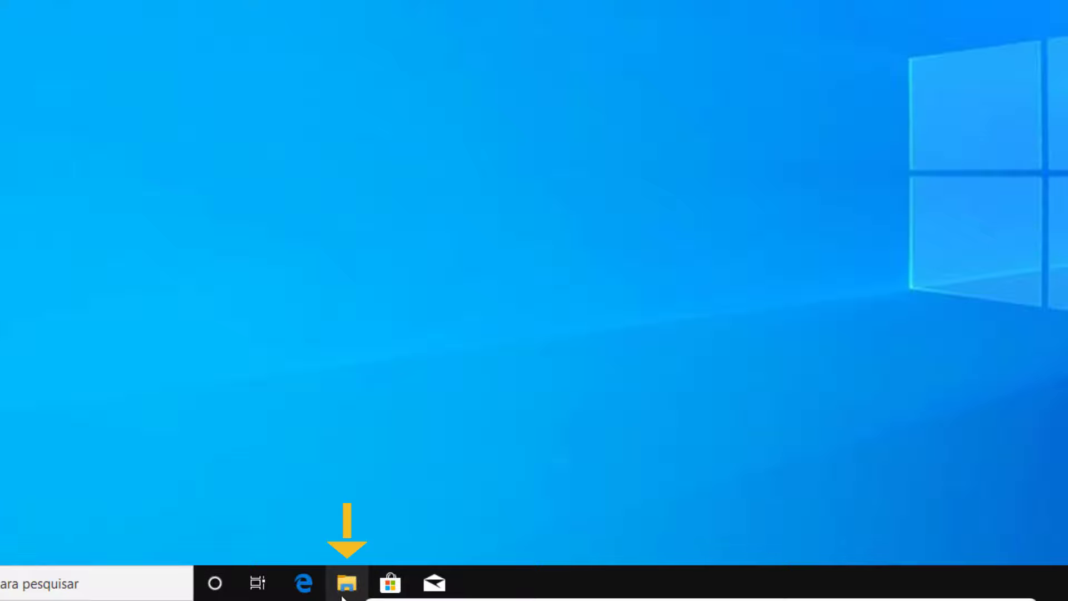
Create a new folder named "Compartilhada" in the root of Disco Local (C:)
click(346, 584)
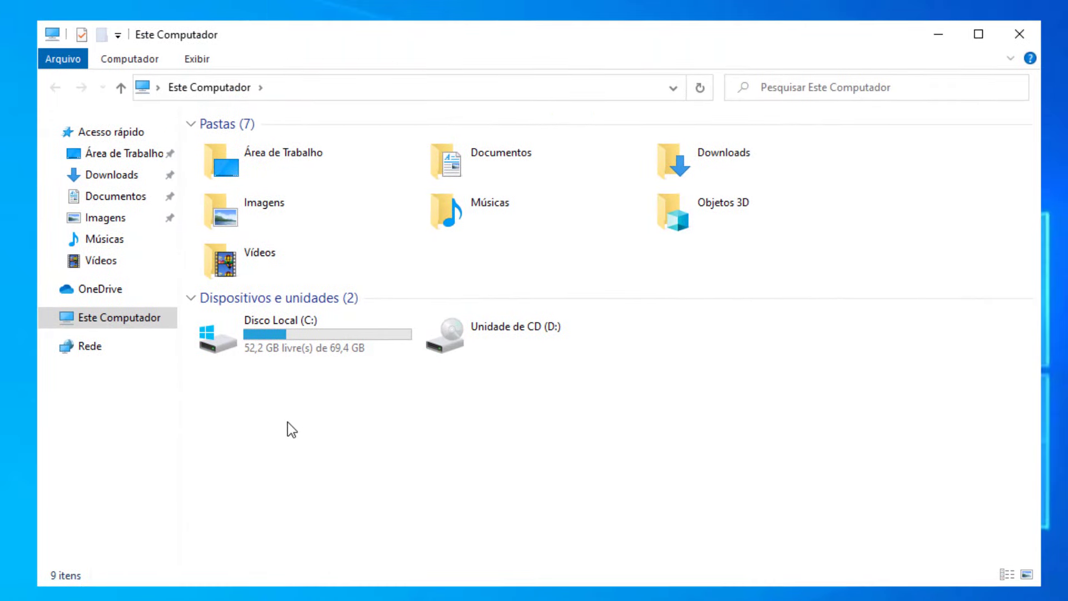
double_click(291, 335)
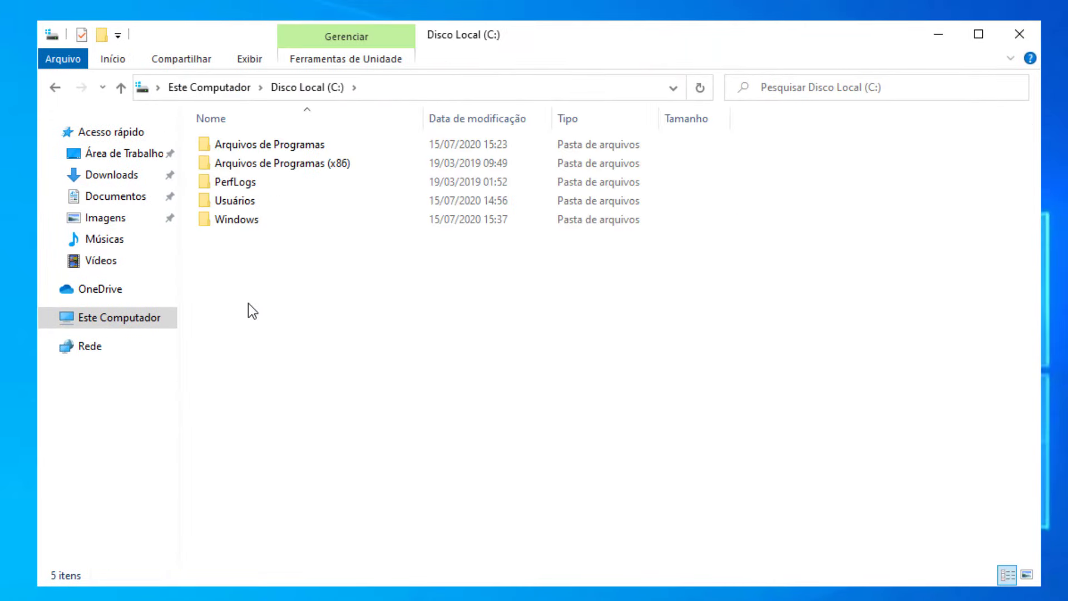
right_click(248, 304)
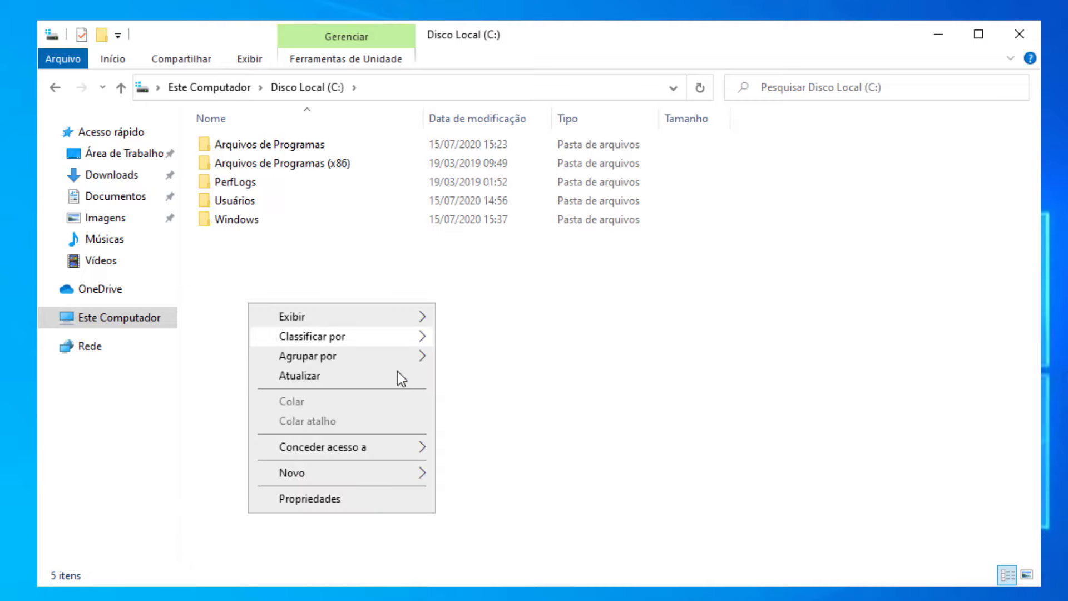
mouse_move(359, 476)
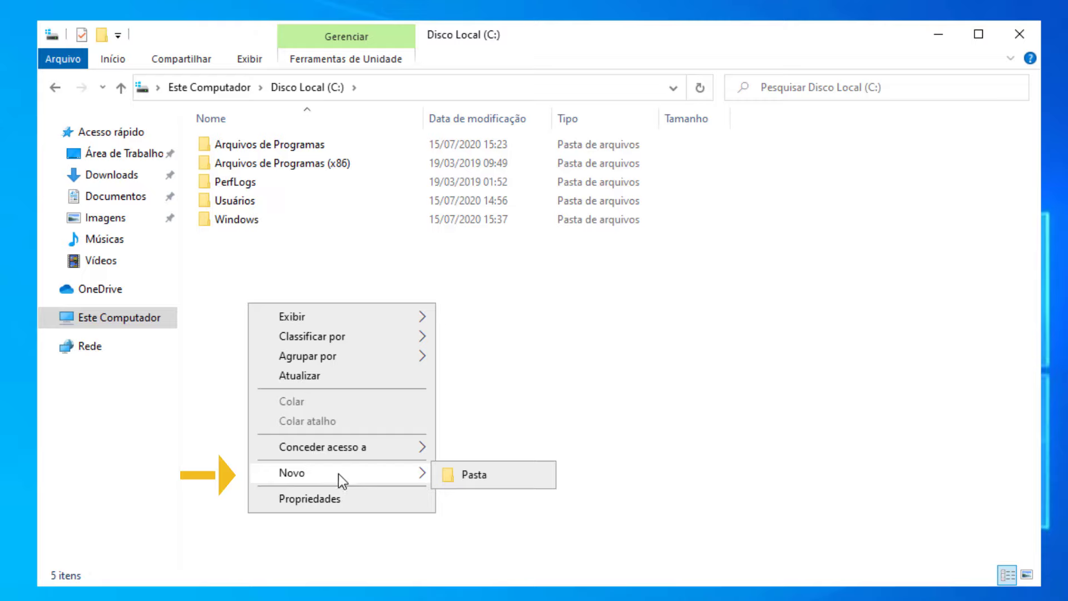
click(490, 475)
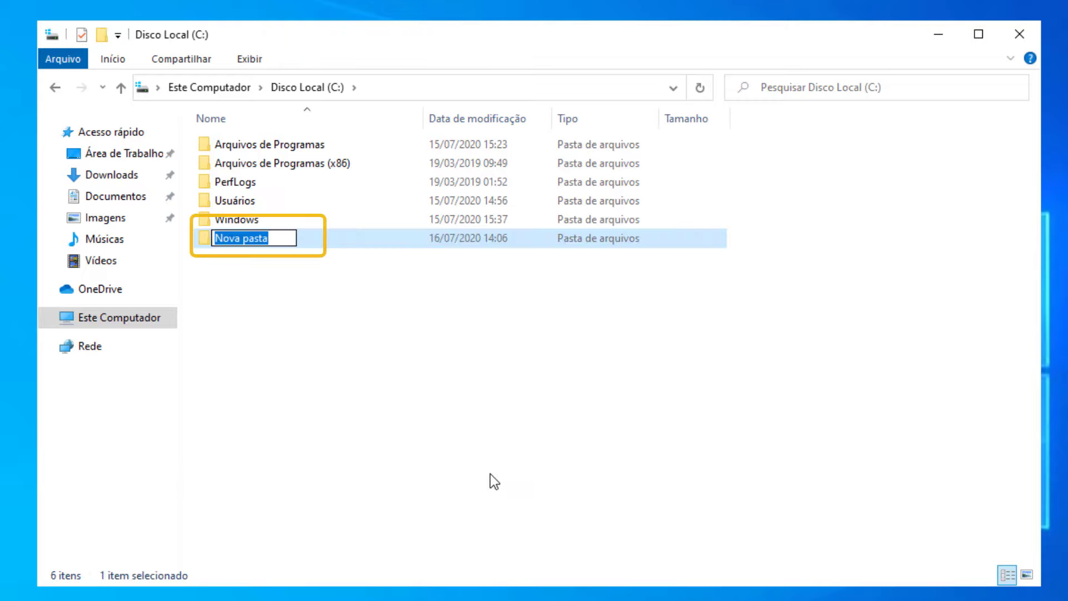
text(Compartilhada)
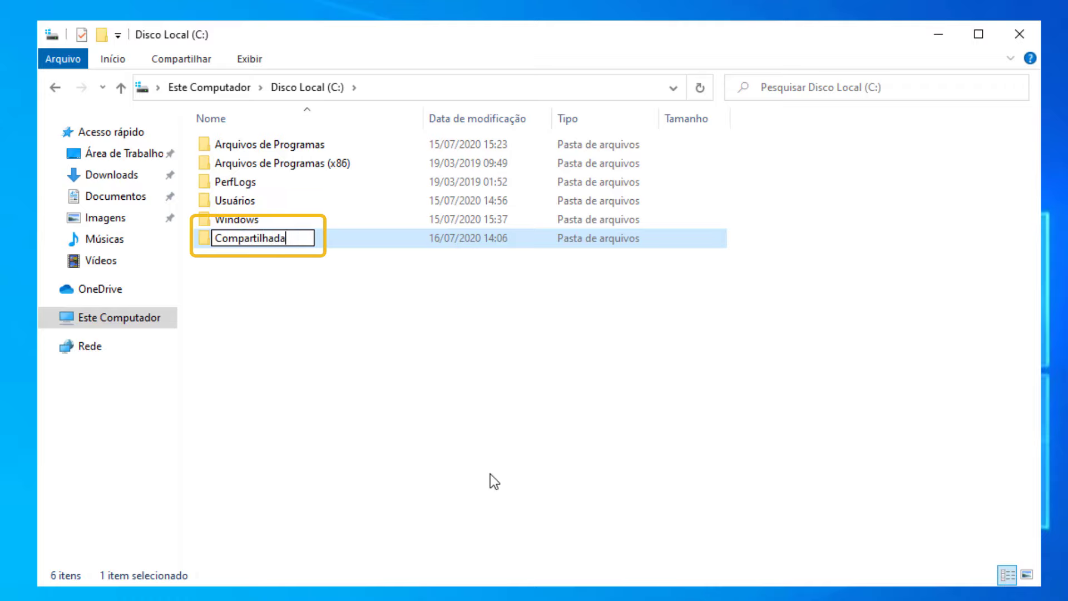
key(Return)
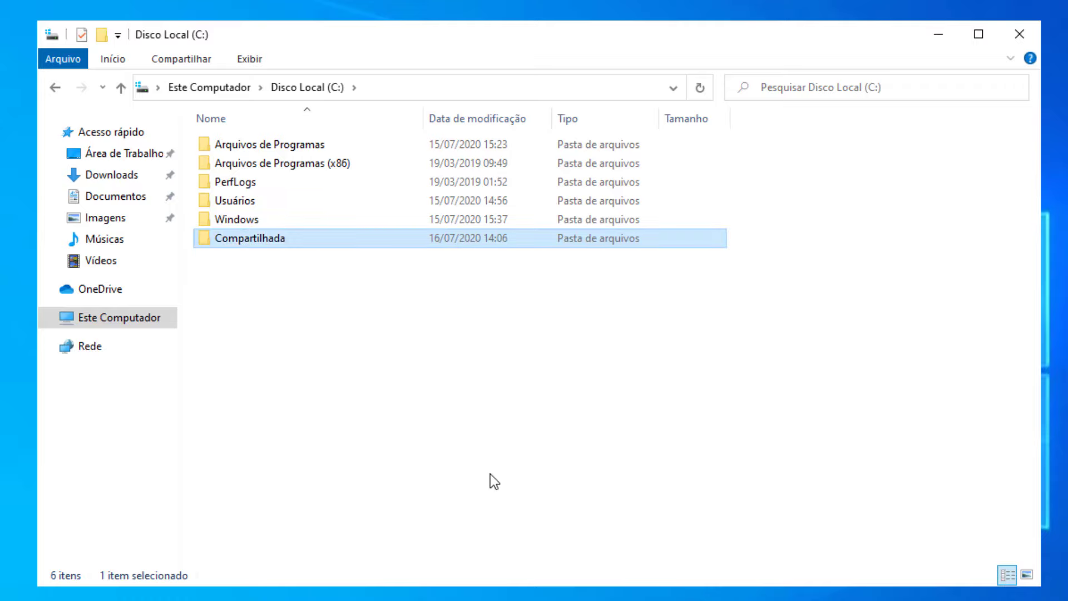
In the Compartilhada folder's network sharing settings, add the user Administrador with the Leitura/Gravação permission level
right_click(253, 237)
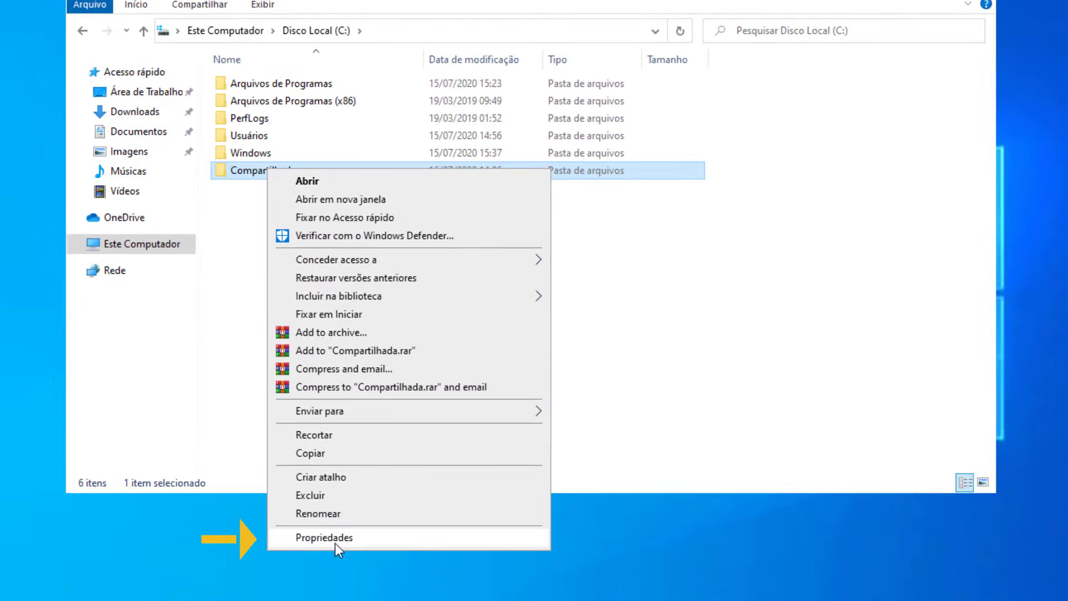
click(335, 538)
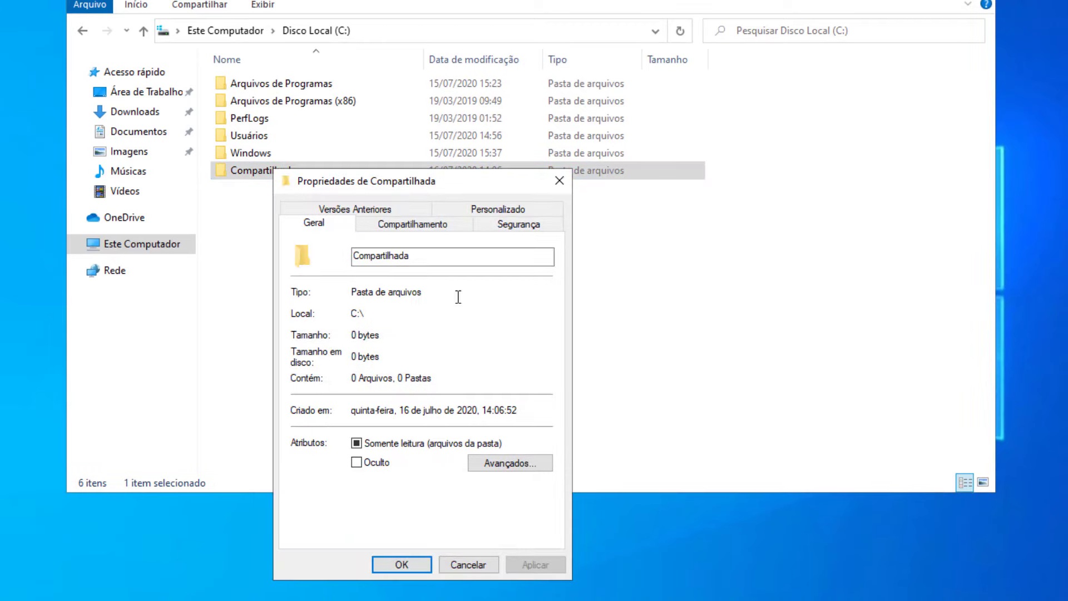
click(421, 229)
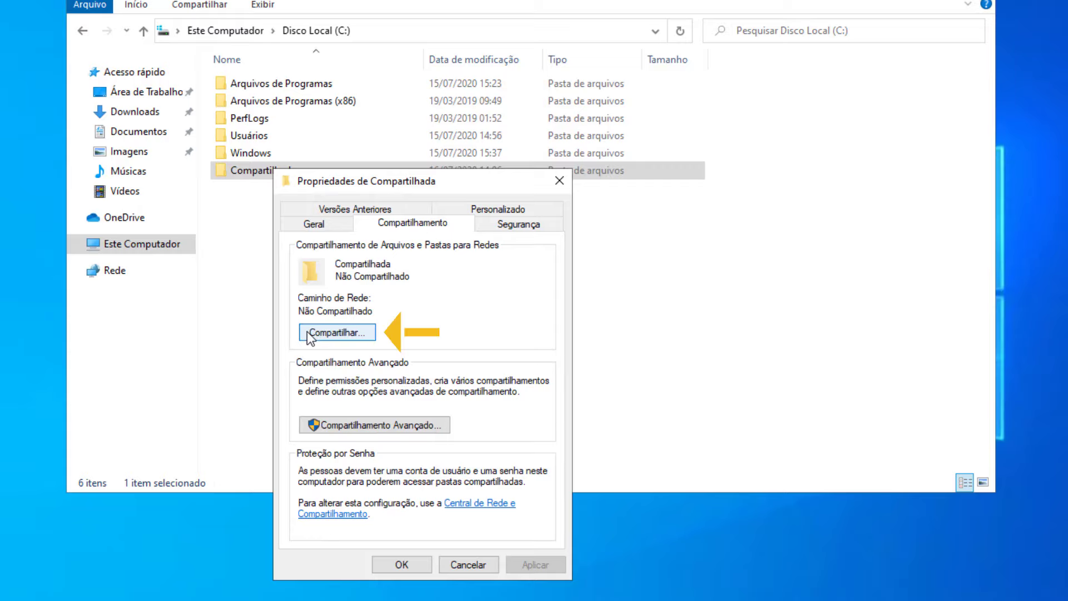
click(335, 332)
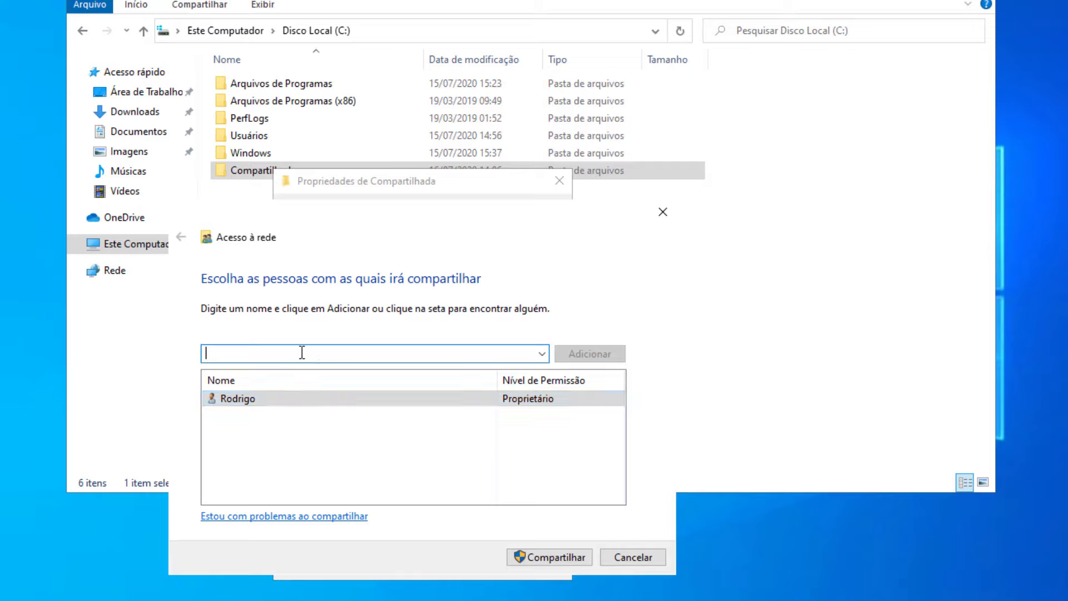
text(Administrado)
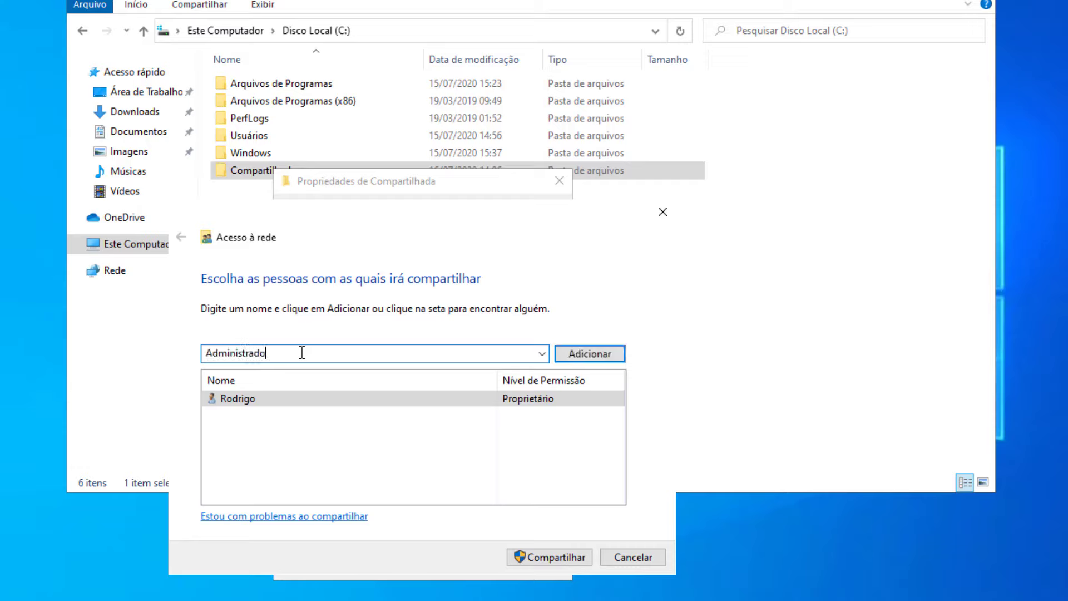
text(r)
click(565, 358)
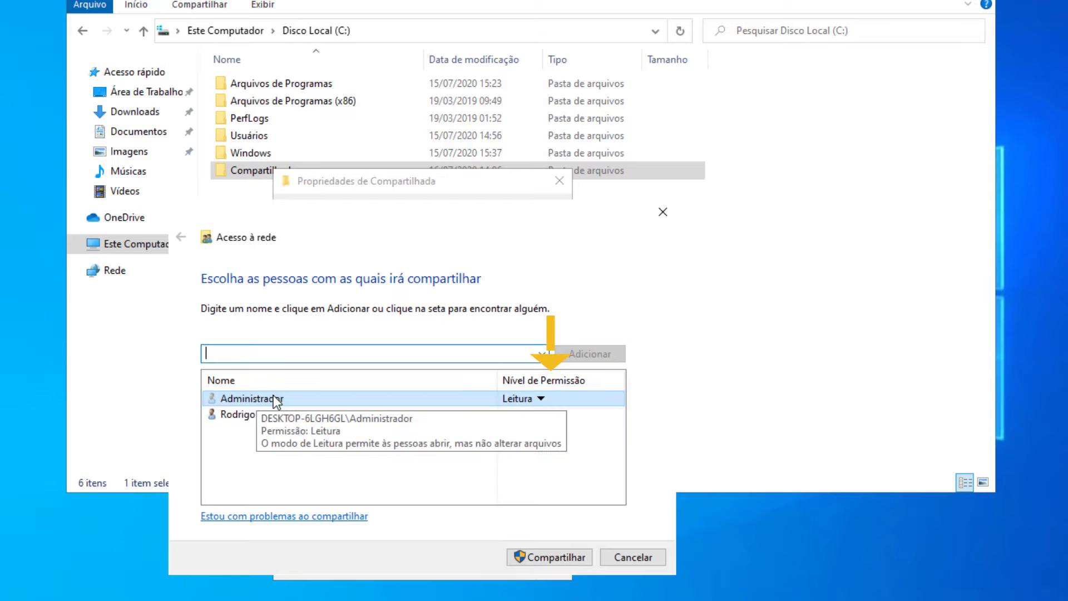
click(541, 399)
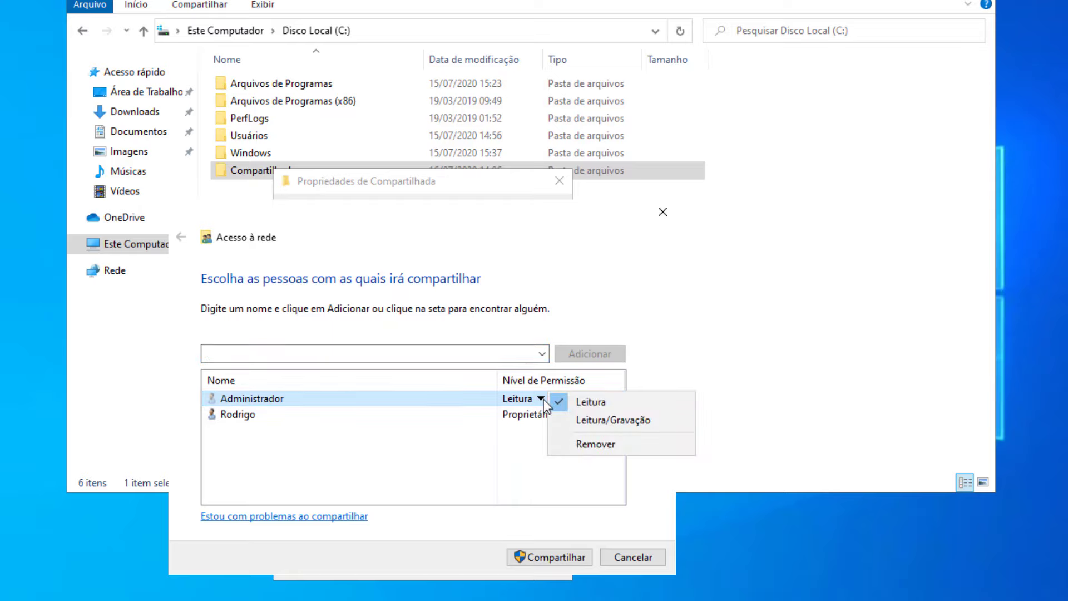
click(600, 422)
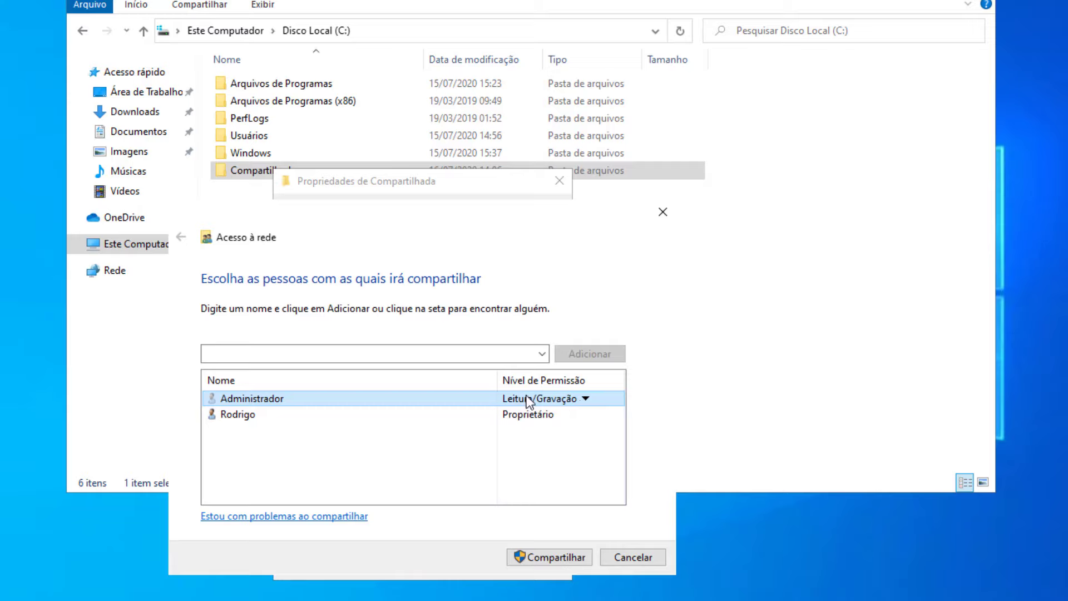
Share the folder with the chosen people, make the connected network private, and close the folder's properties
click(550, 558)
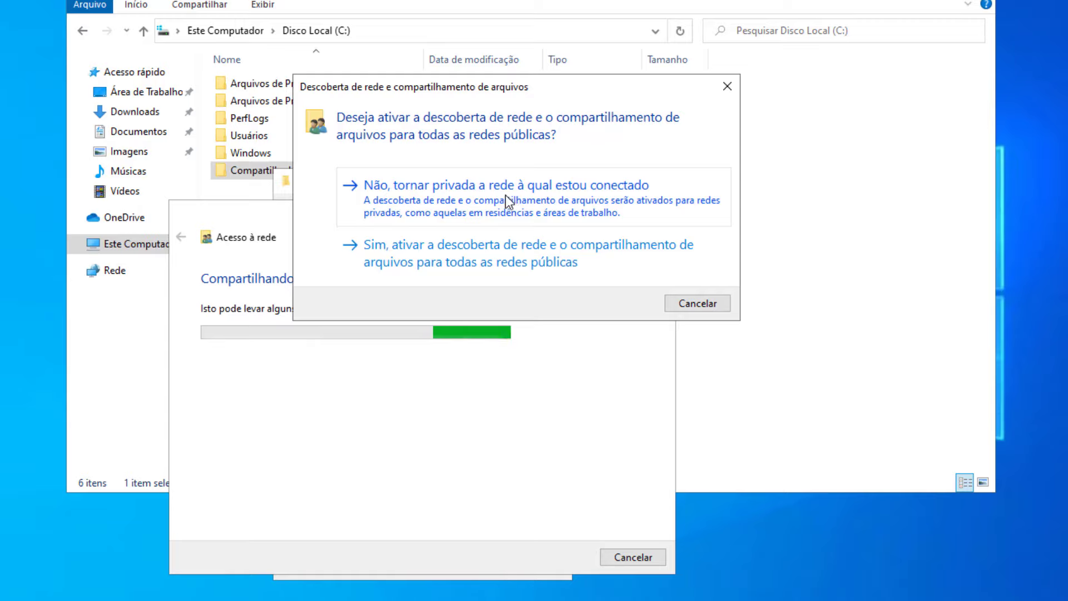
click(477, 202)
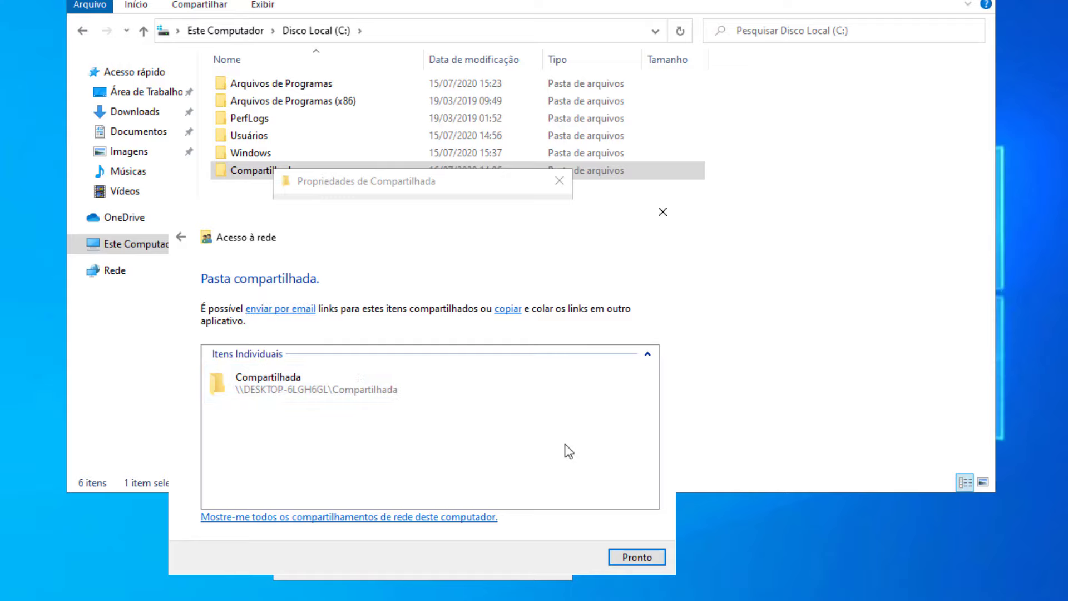
click(637, 557)
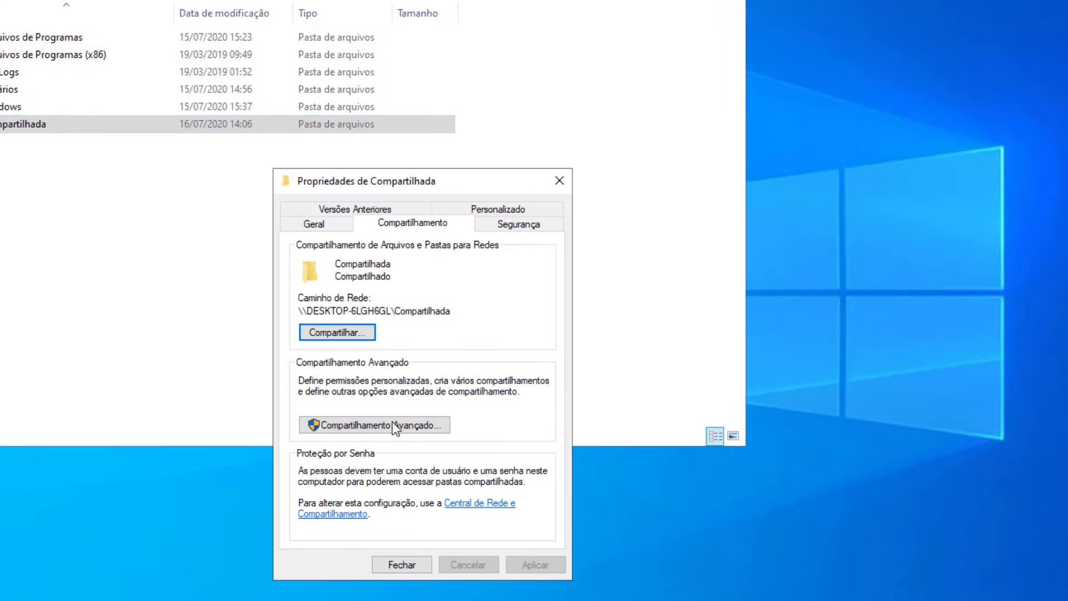
click(396, 565)
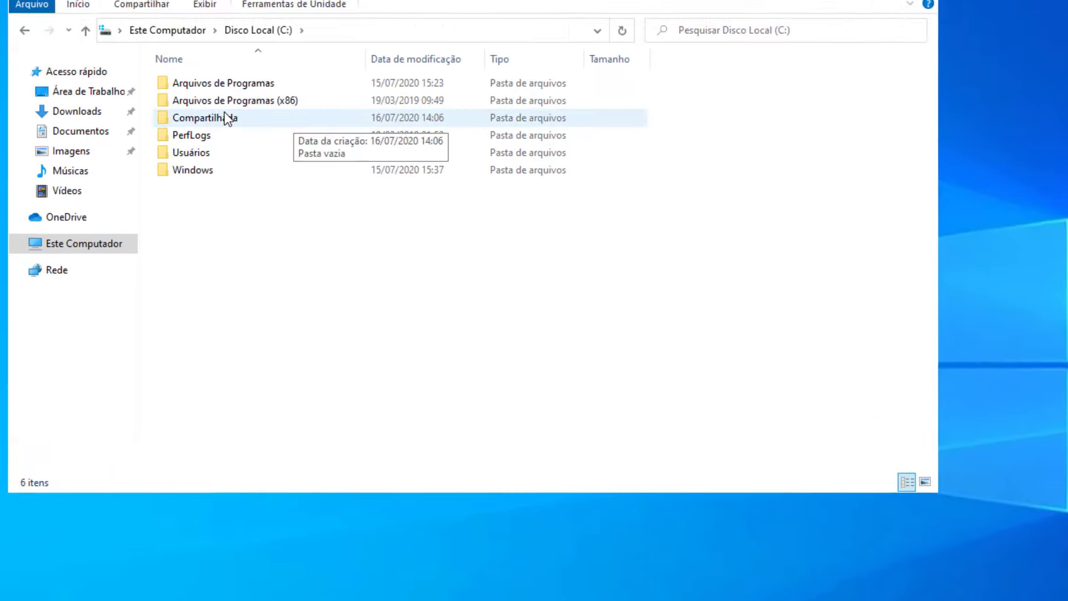
Create a text document named "Teste compartilhamento" inside the Compartilhada folder
double_click(312, 92)
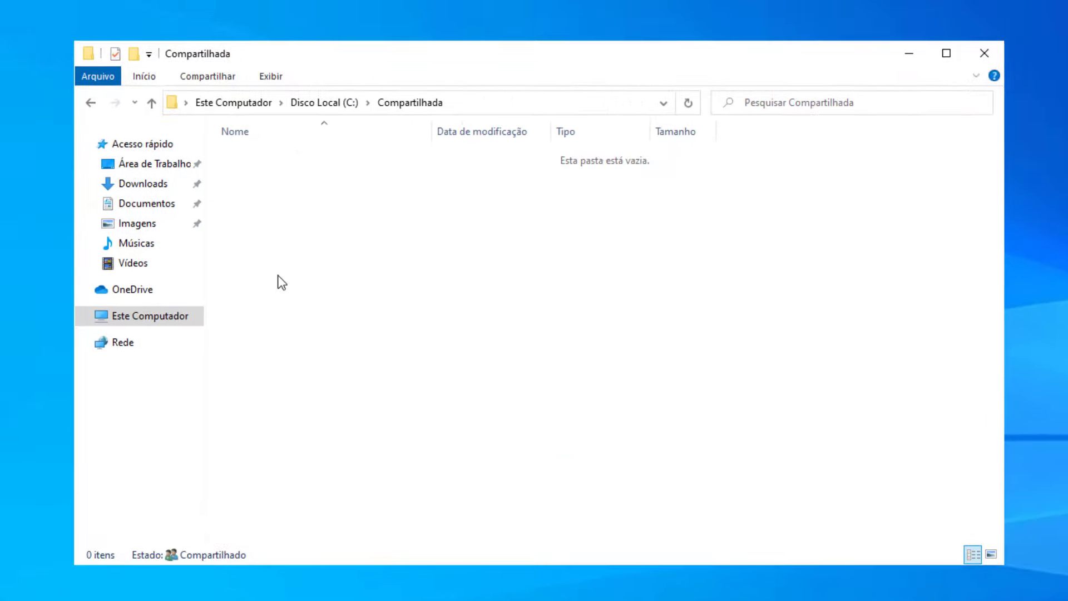
right_click(385, 191)
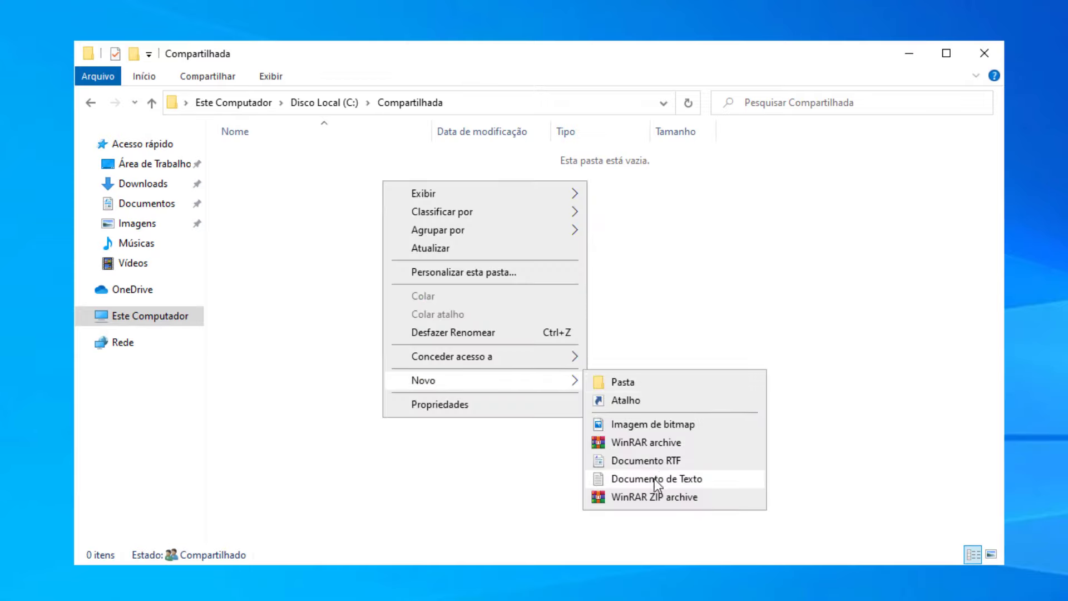
click(651, 480)
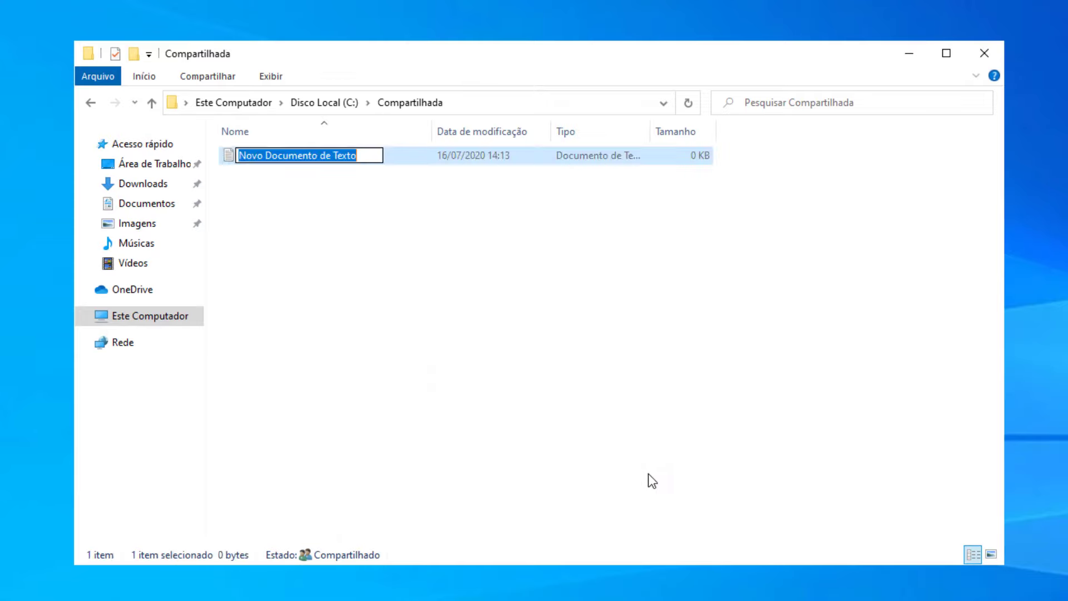
text(T)
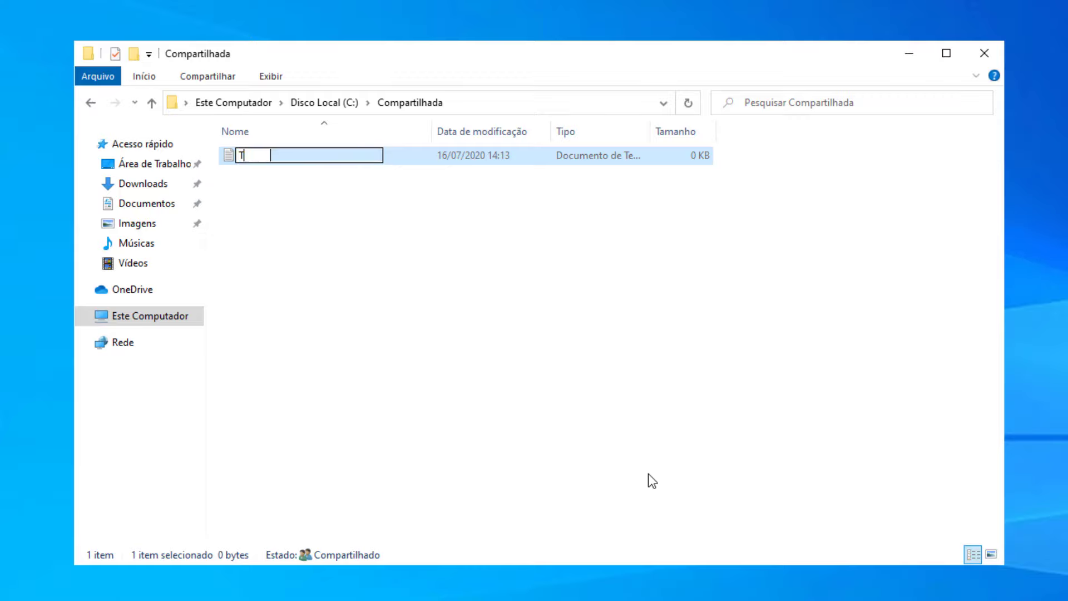
text(este compartilhamento)
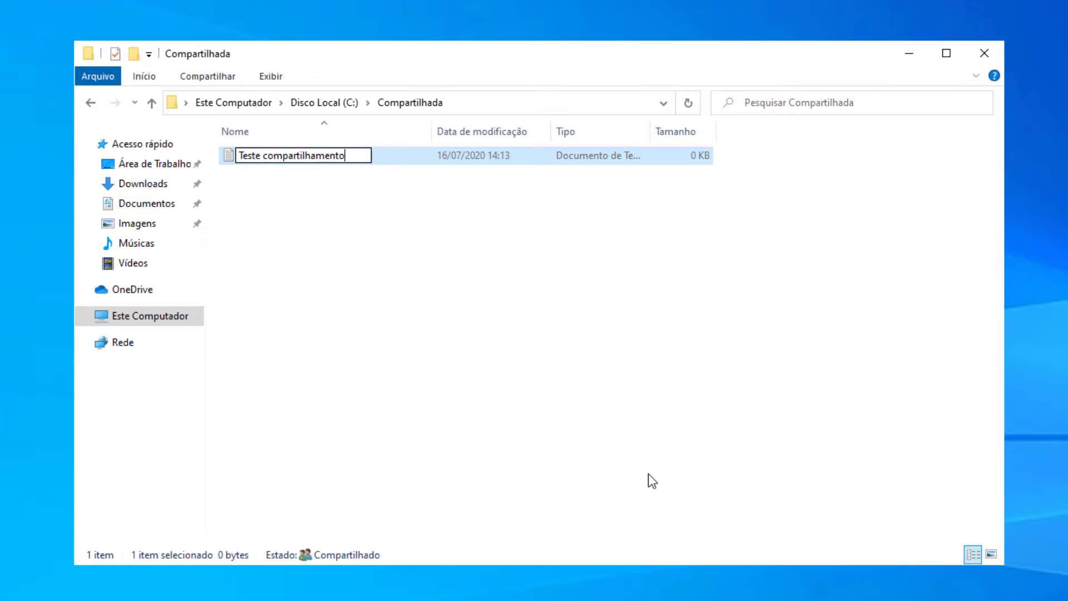
key(Return)
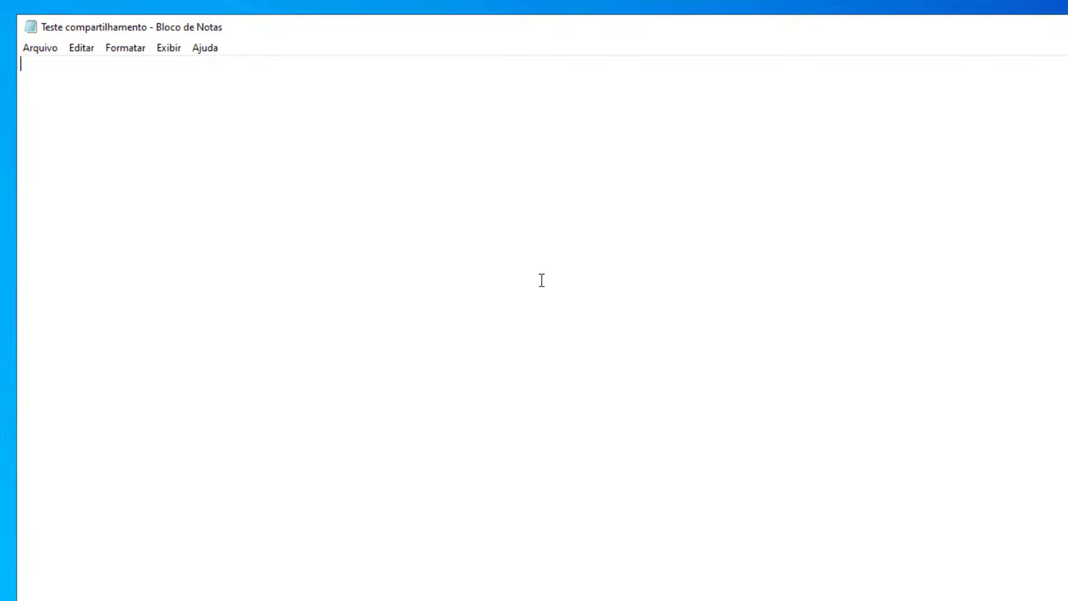
Write "Teste as 14:13" in the Teste compartilhamento document, then save and close it
text(Teste as 14:13)
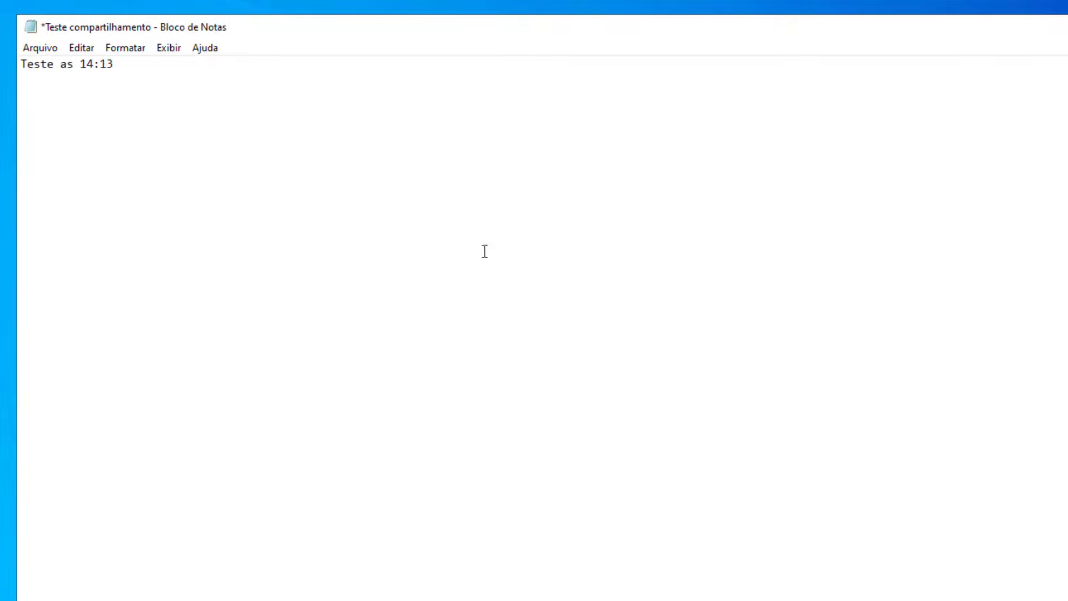
key(ctrl+s)
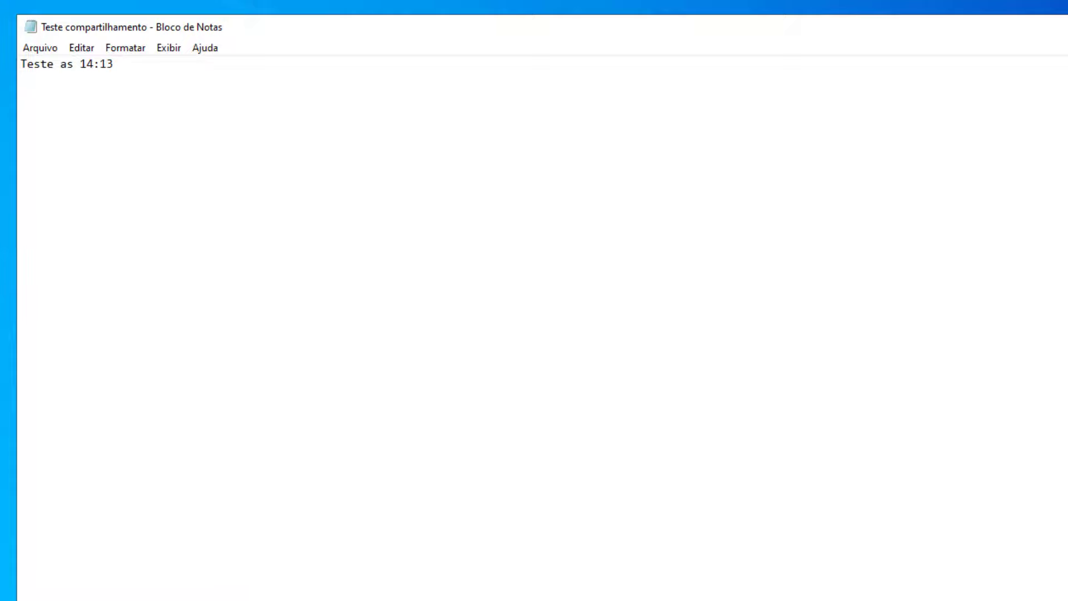
key(alt+F4)
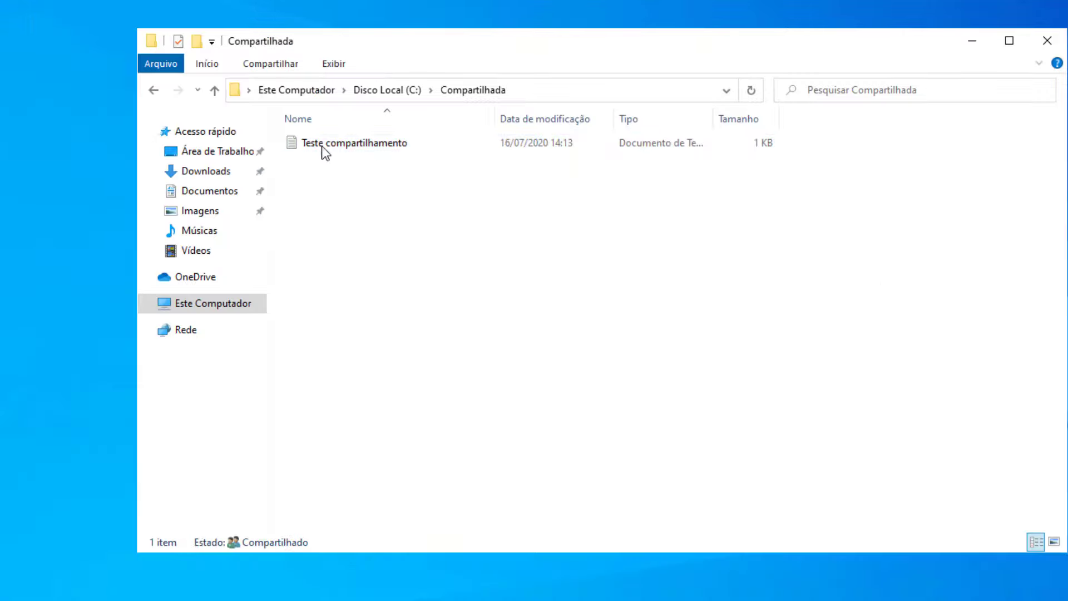
Reopen the Teste compartilhamento file to check its saved text, then close it and the folder window
double_click(340, 144)
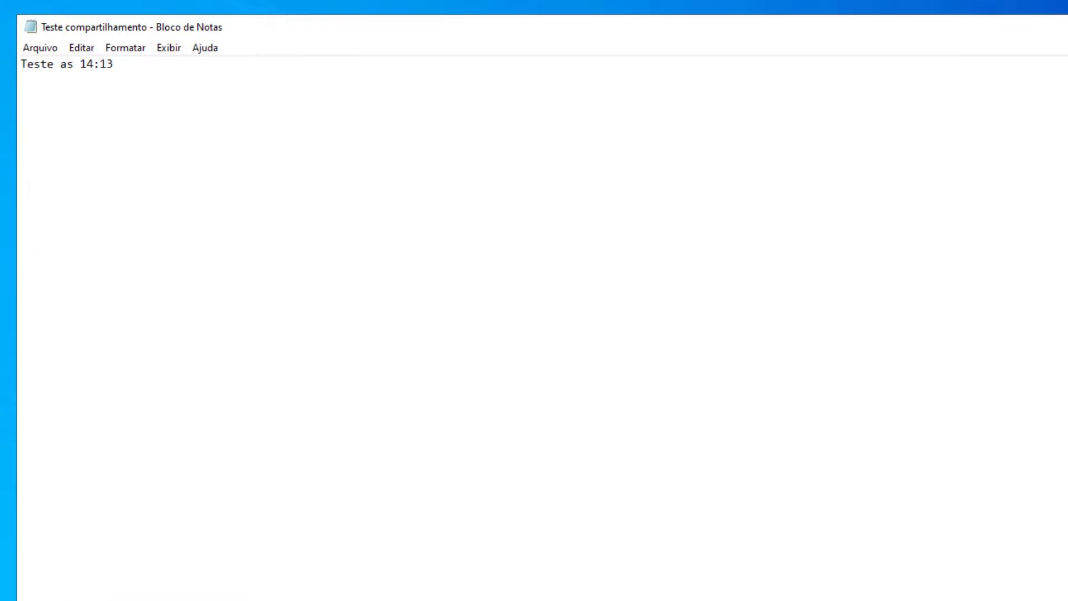
key(alt+F4)
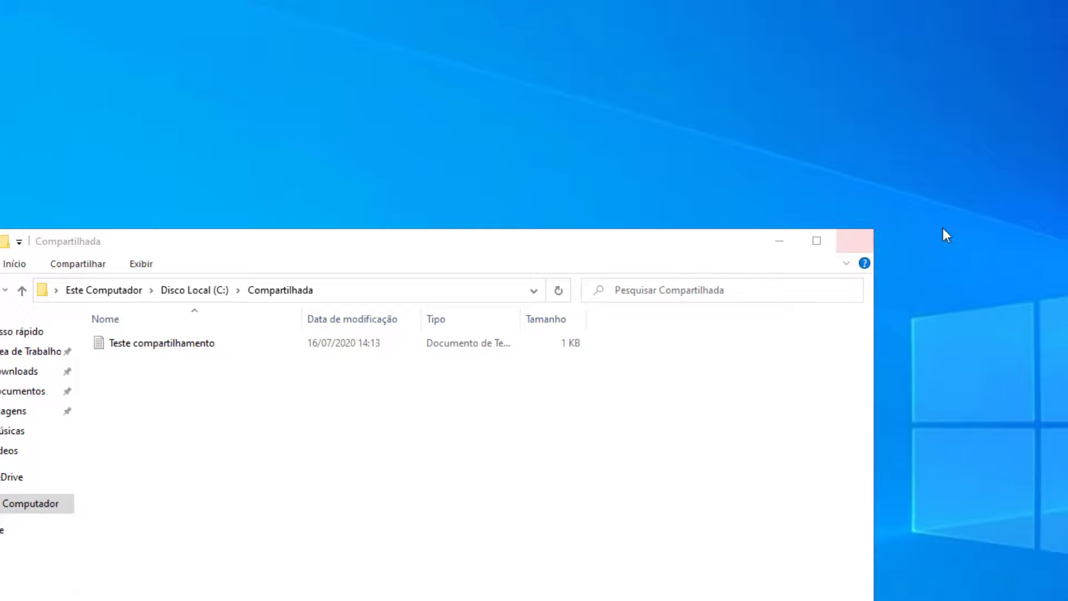
key(alt+F4)
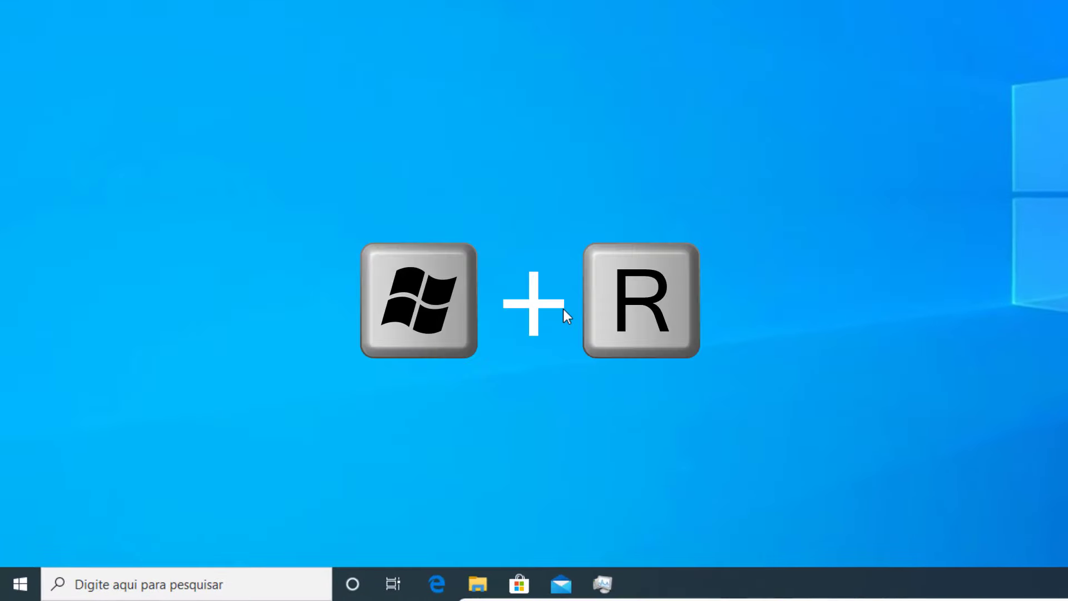
Open the network location \\DESKTOP-6LGH6GL\ with the Run command to browse that computer's shared folders
key(super+r)
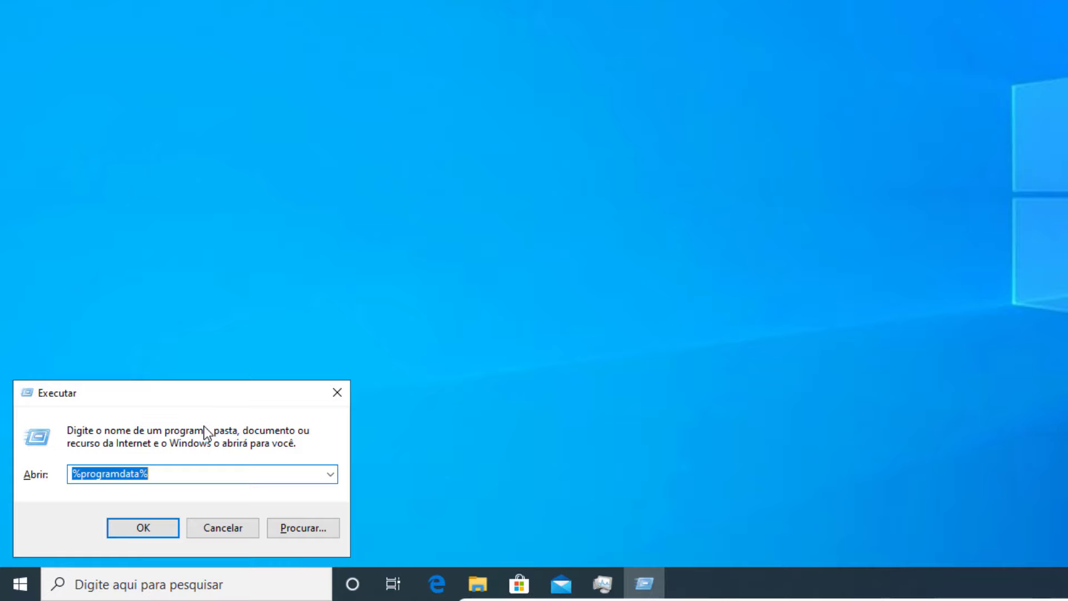
text(\\DESKT)
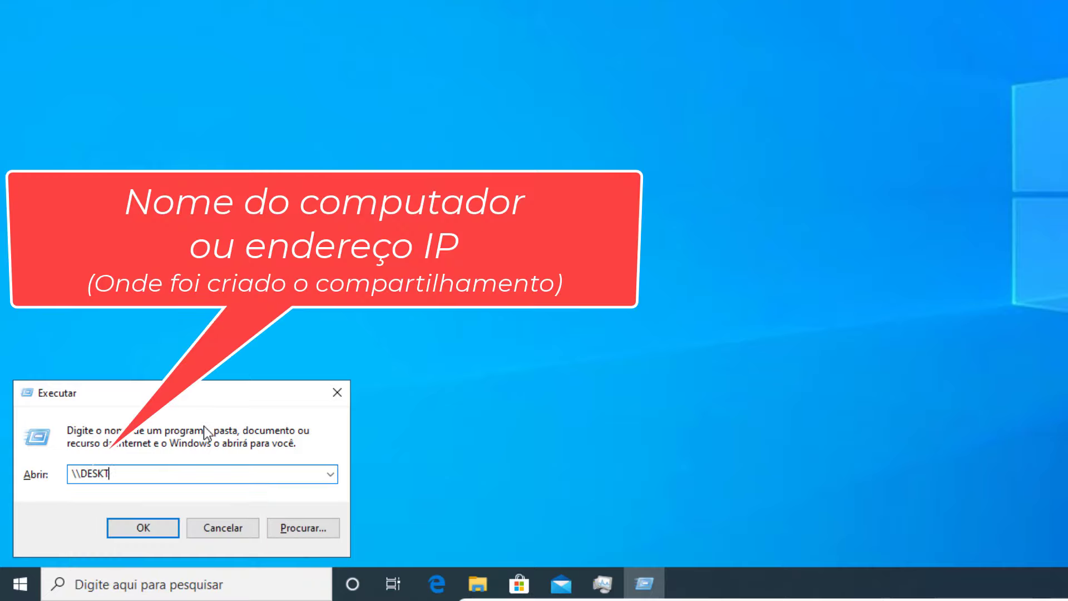
text(OP-6LGH6GL\)
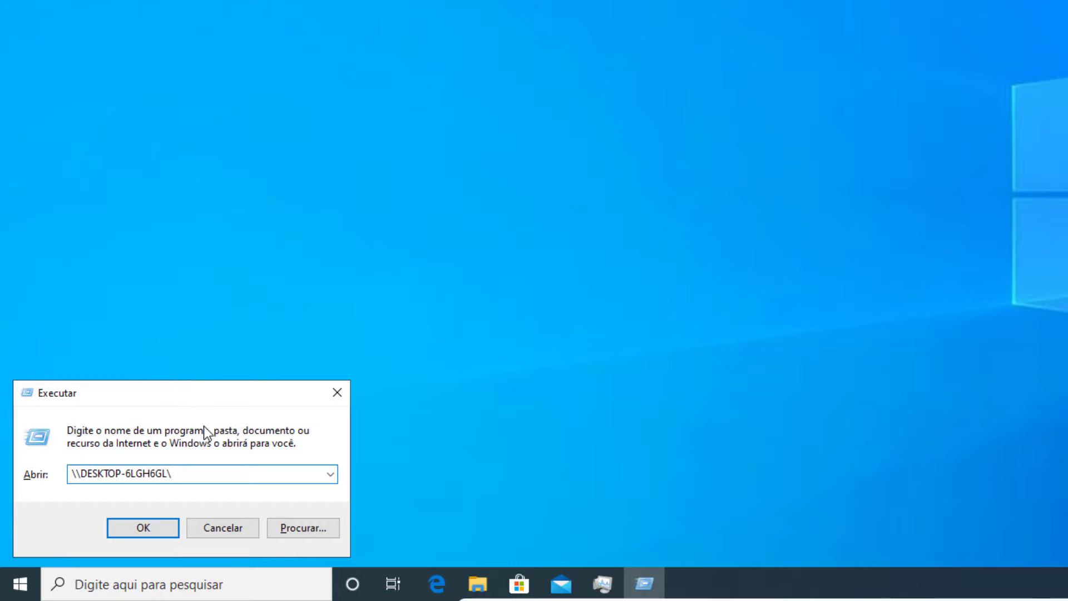
key(Return)
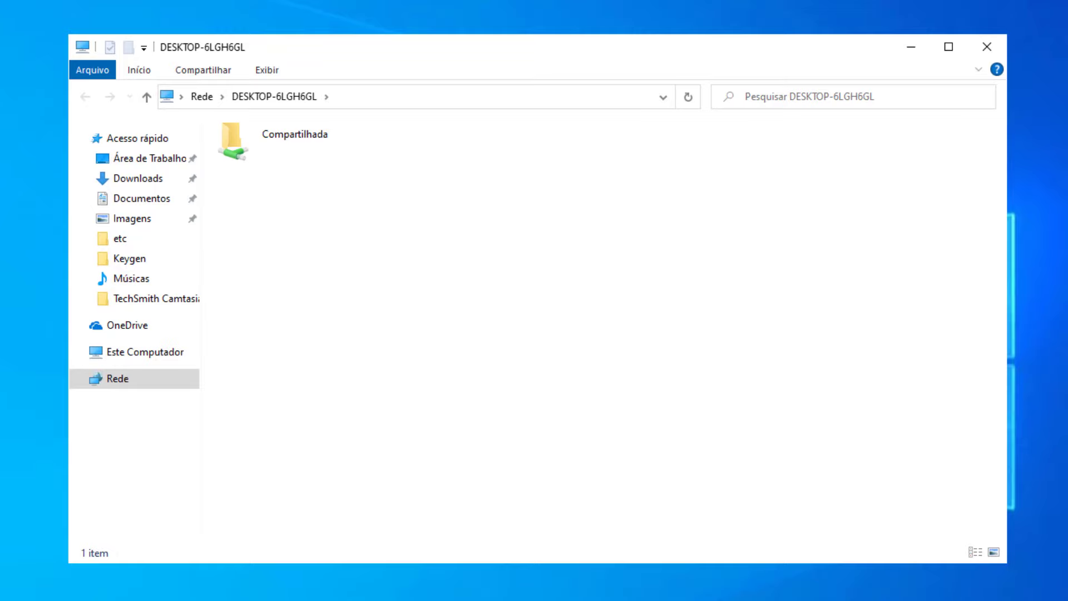
Open the Compartilhada share and view the text of its Teste compartilhamento file, then close the document
double_click(292, 138)
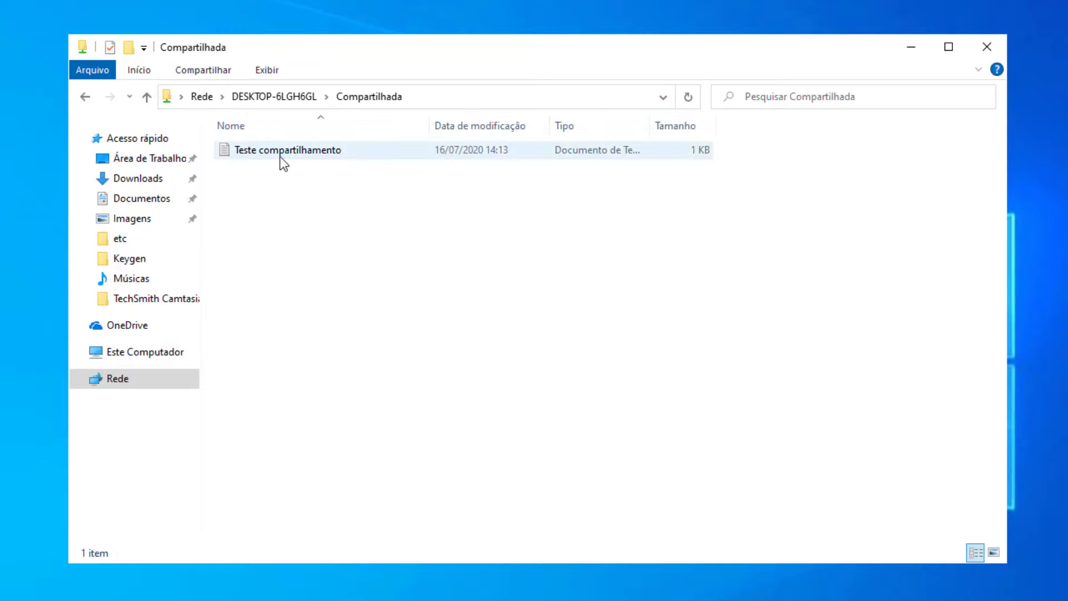
double_click(305, 152)
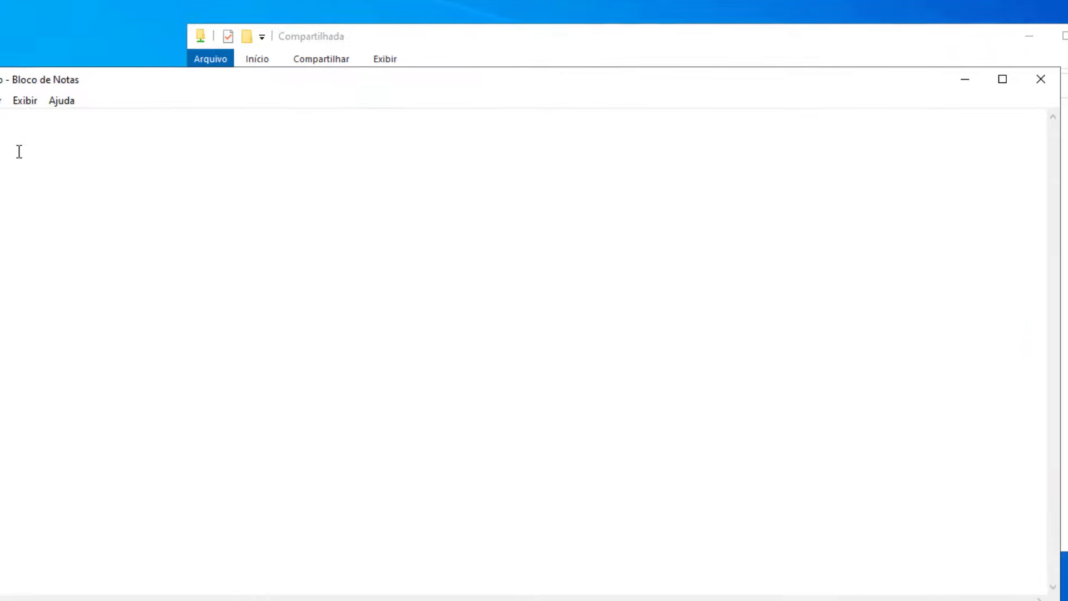
key(ctrl+a)
click(170, 112)
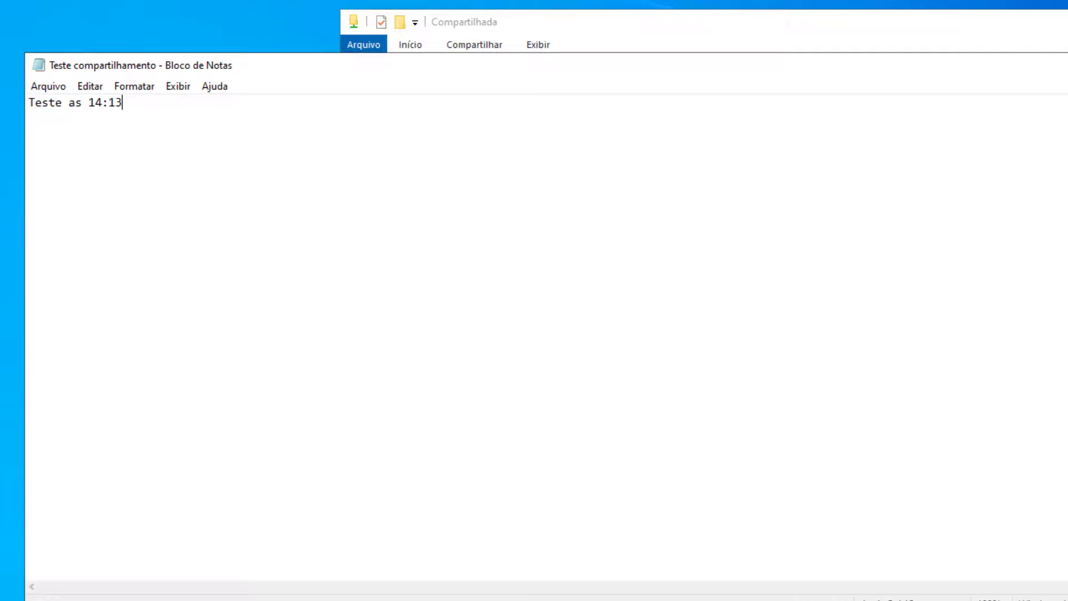
key(alt+F4)
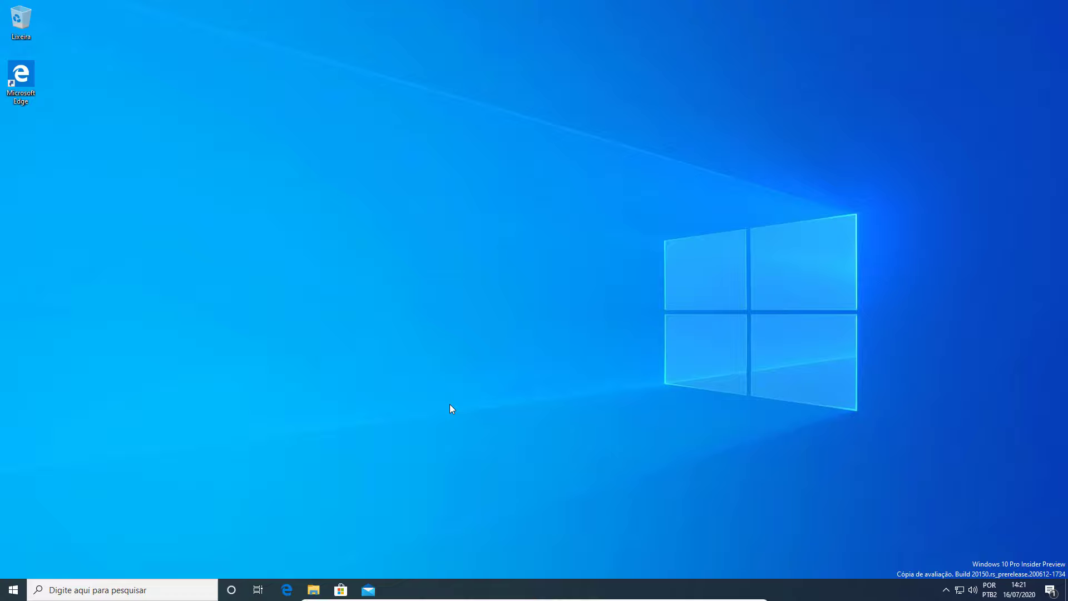
On the other computer, open the network location \\DESKTOP-6LGH6GL\ with the Run command
key(super+r)
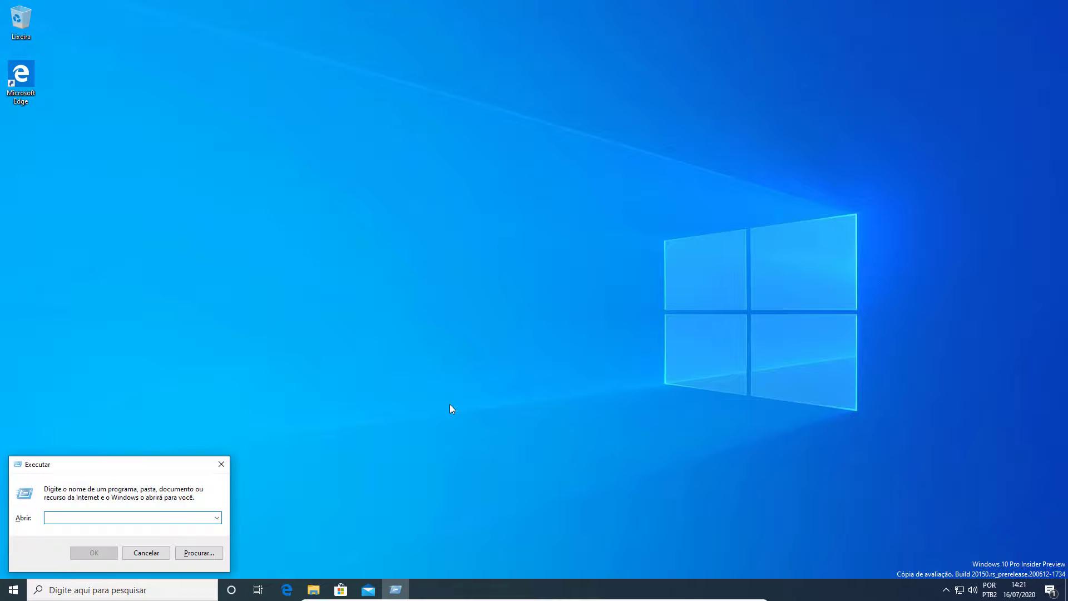
text(\\)
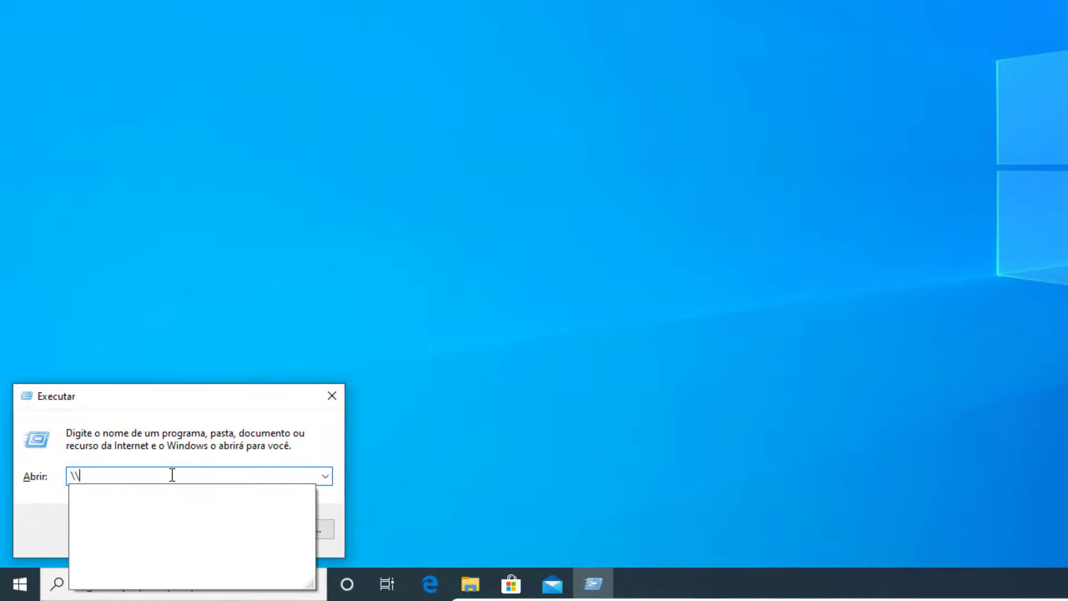
text(DES)
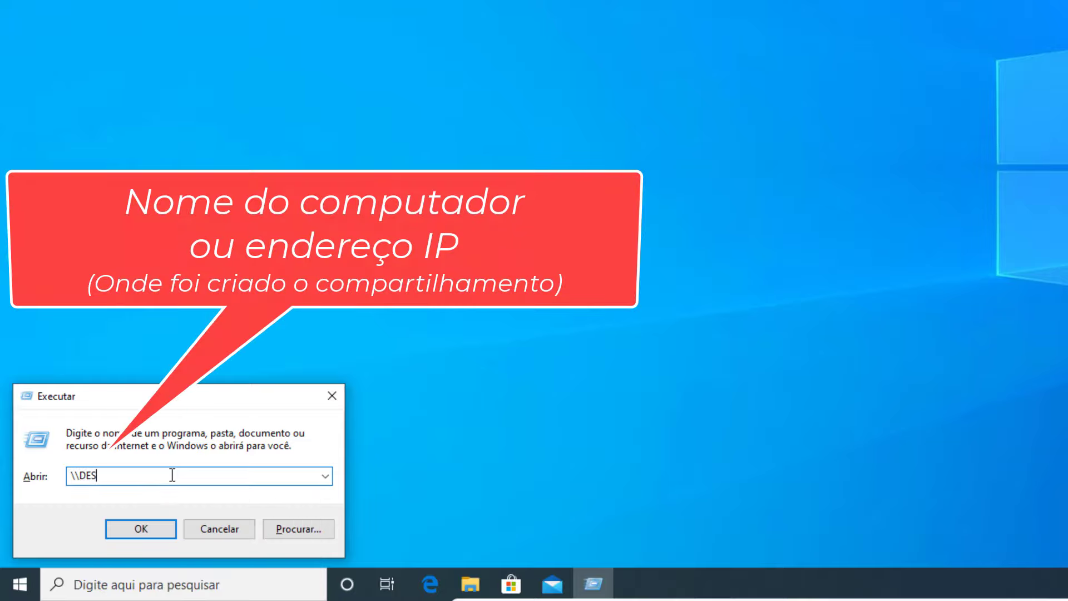
text(KTOP-6LGH6GL\)
double_click(170, 476)
key(Return)
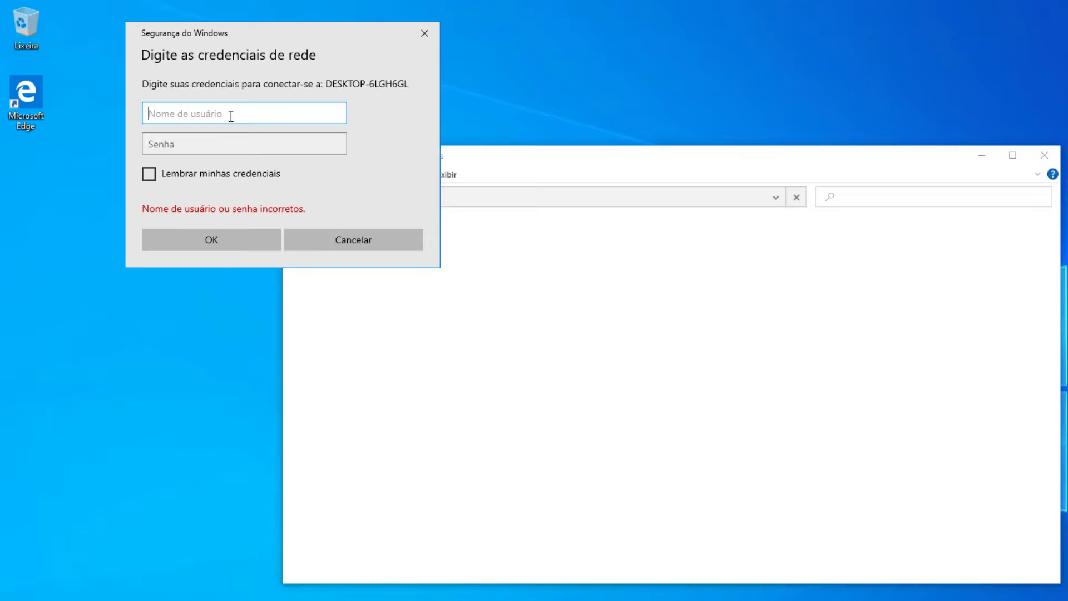
Sign in to DESKTOP-6LGH6GL with the account's user name and password, choosing to remember the credentials
text(rodrigo)
key(Tab)
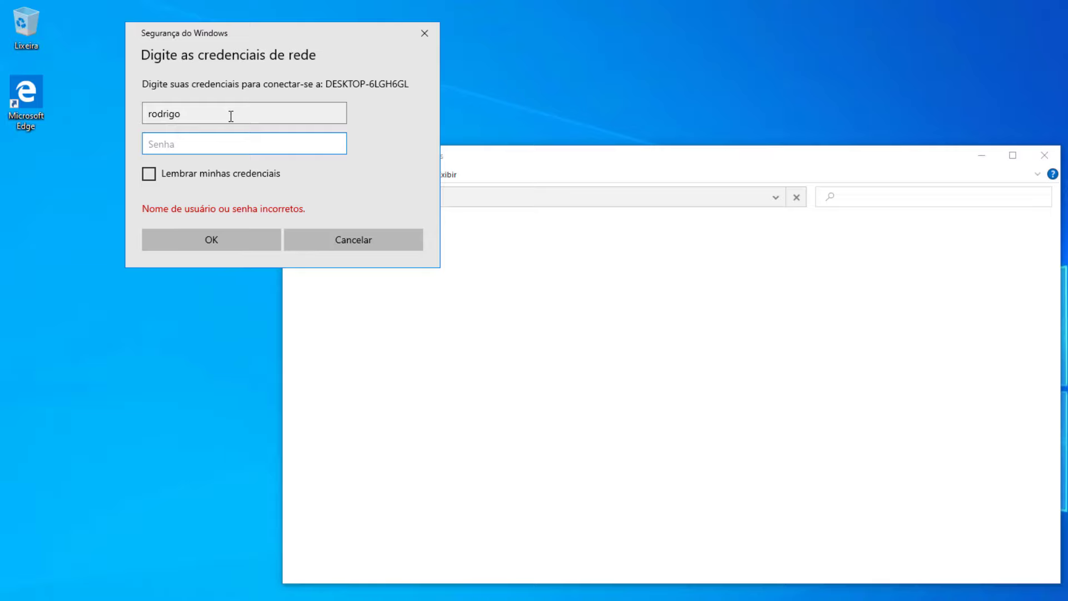
text(******)
click(225, 173)
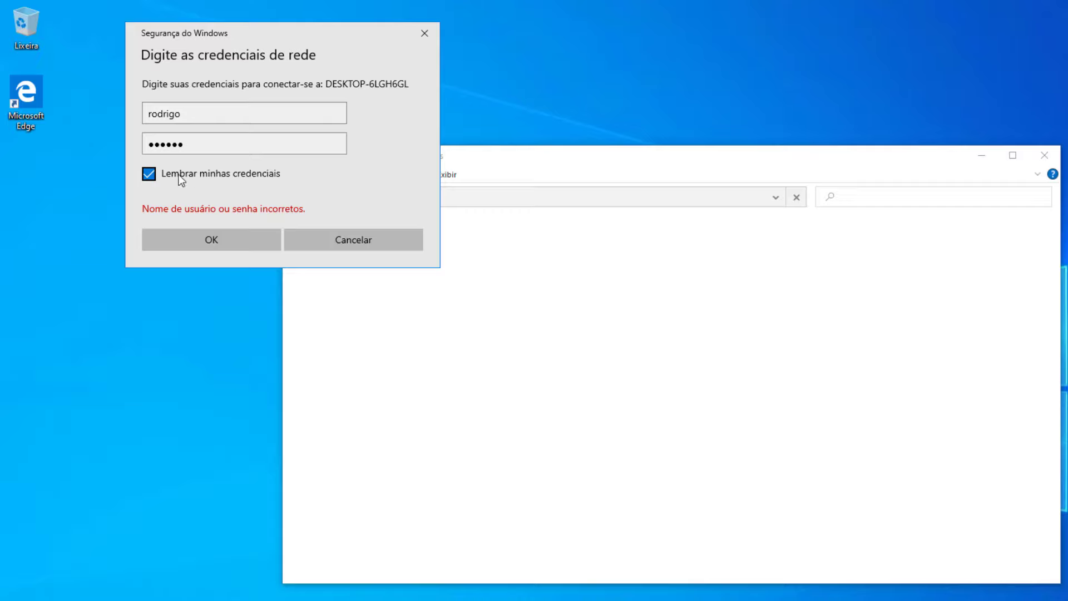
click(203, 235)
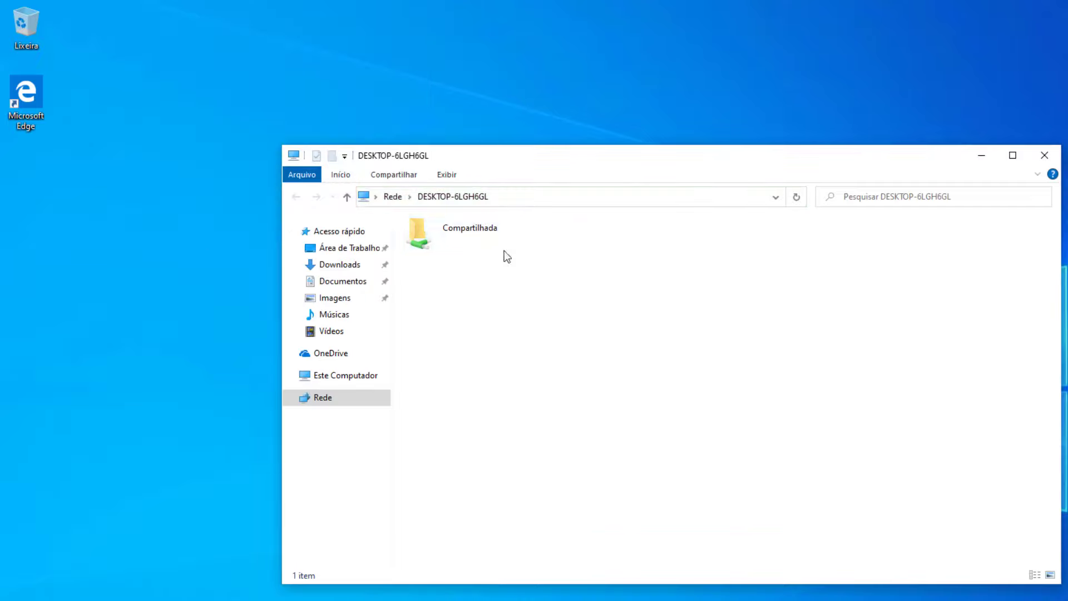
Open the Teste compartilhamento document from the Compartilhada network folder
double_click(476, 229)
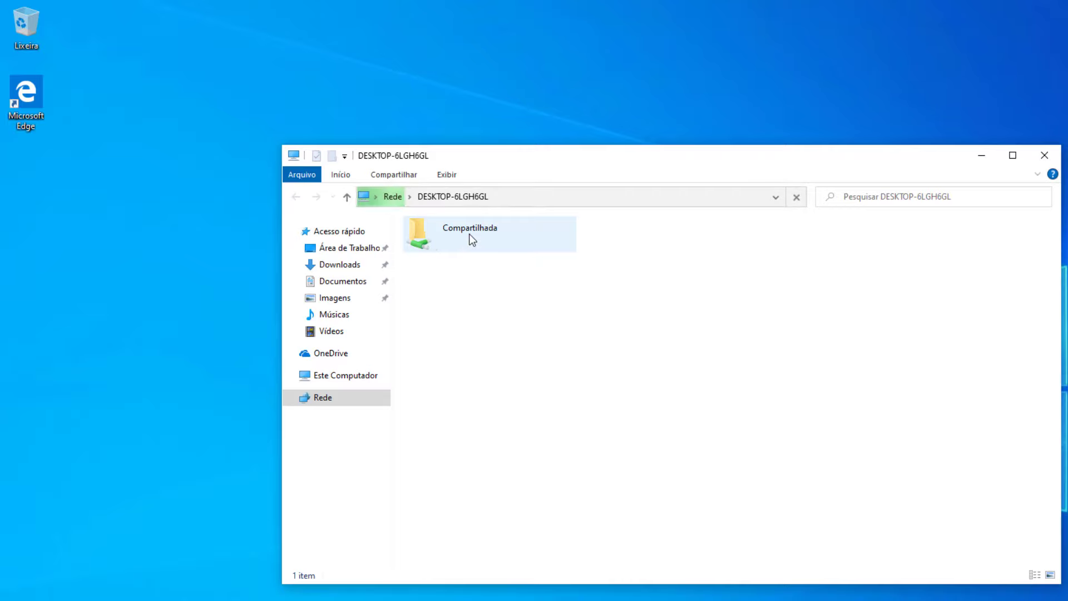
click(448, 232)
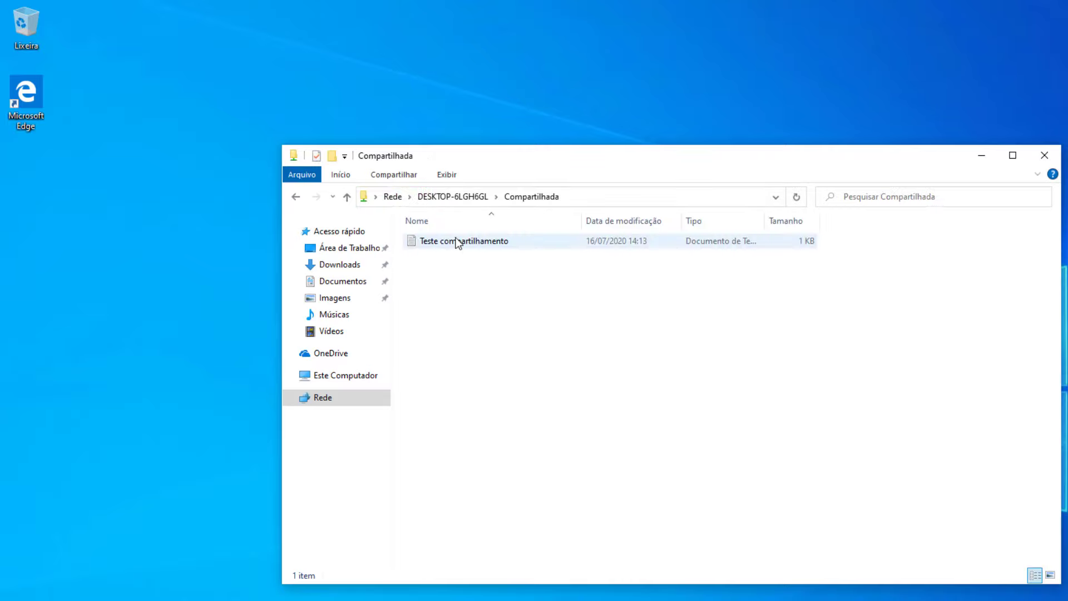
click(458, 243)
double_click(458, 243)
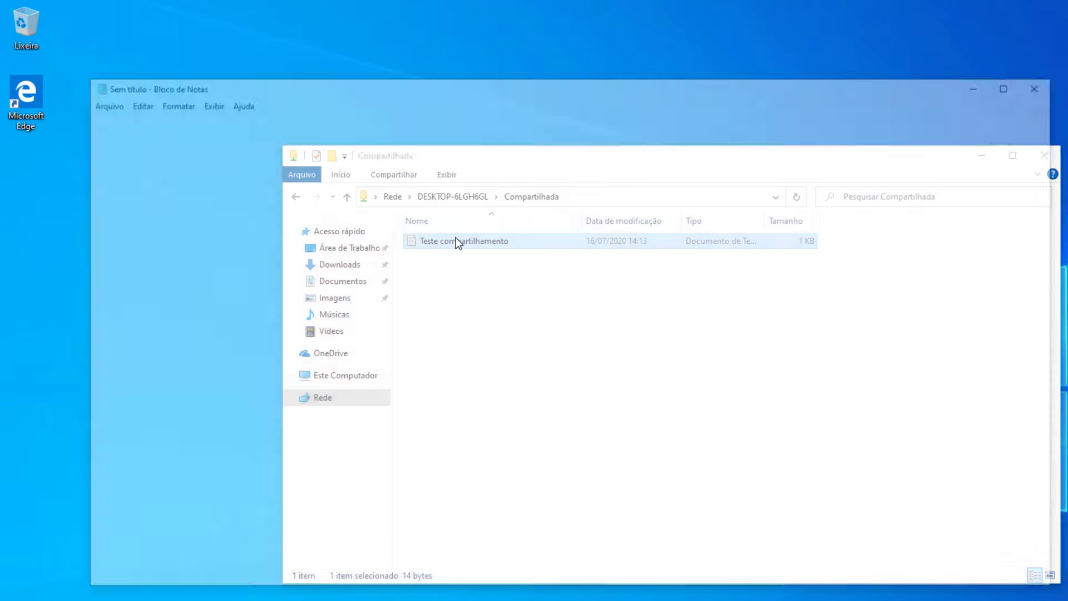
click(457, 237)
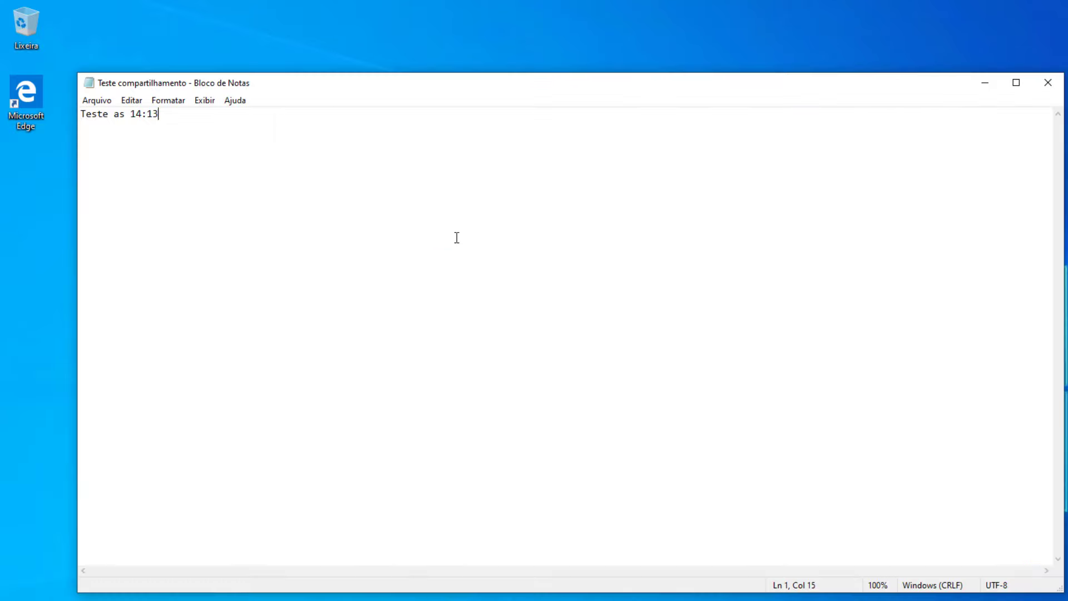
Add "Teste às 14:22" below a blank line in the document, save it, and close the document and folder window
key(Return)
key(Return)
text(Teste )
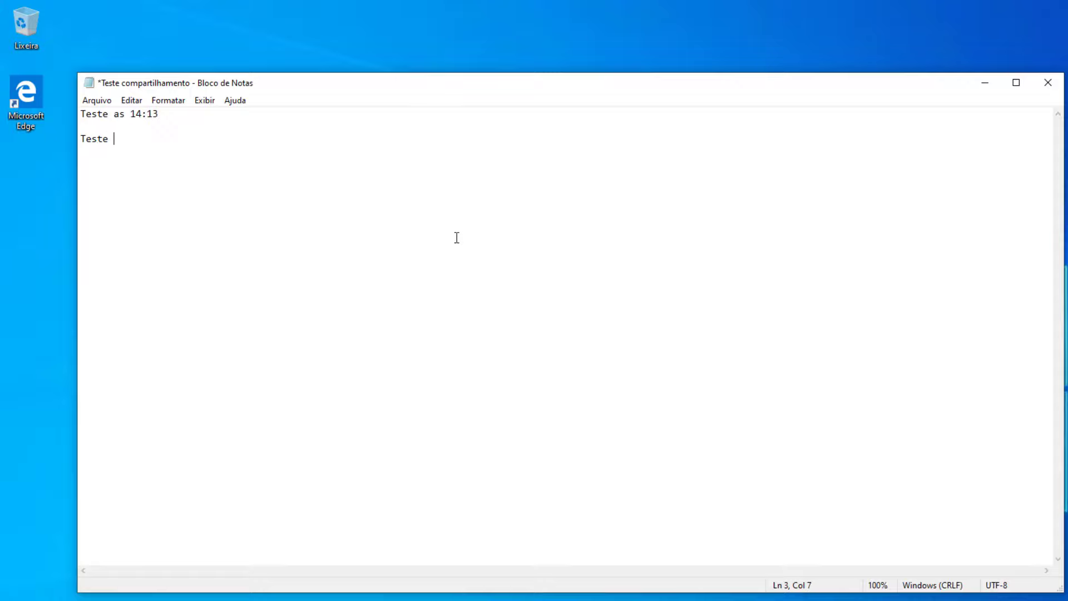
text(às)
key(BackSpace)
text(:)
text(  1)
text(4)
key(BackSpace)
key(BackSpace)
key(BackSpace)
key(BackSpace)
key(BackSpace)
text(14:22)
key(ctrl+s)
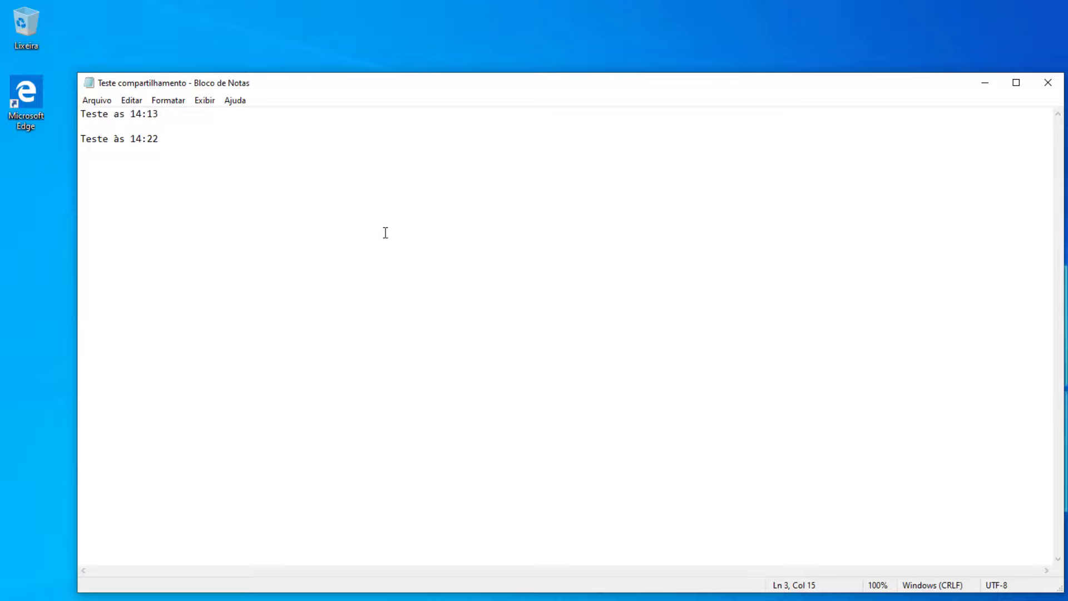
click(1047, 83)
click(1038, 156)
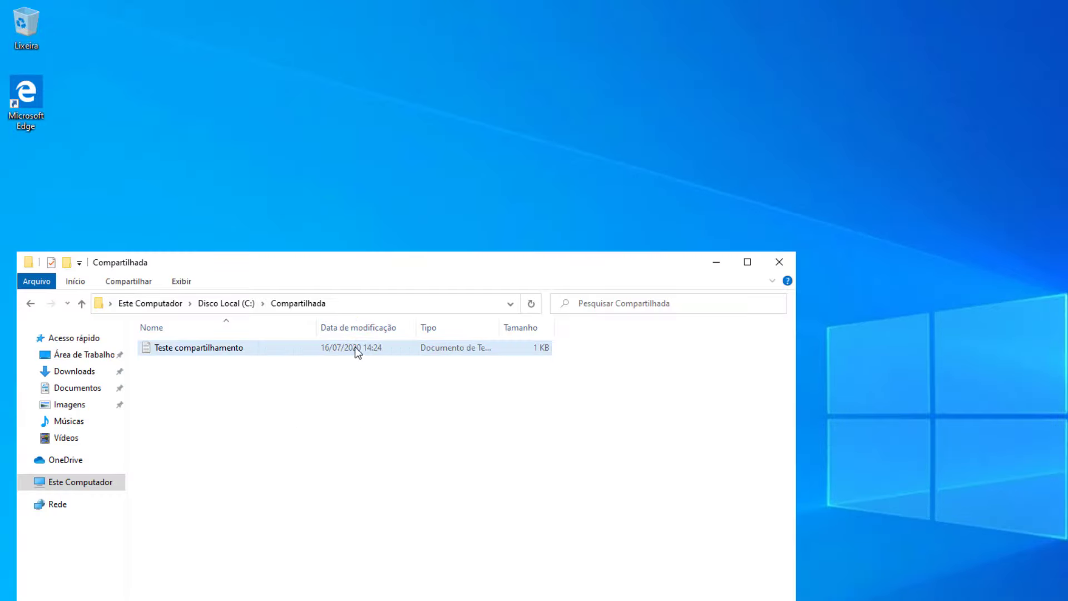
Open Teste compartilhamento from the local Compartilhada folder on drive C:, check its text beside the folder window, and save it
click(373, 346)
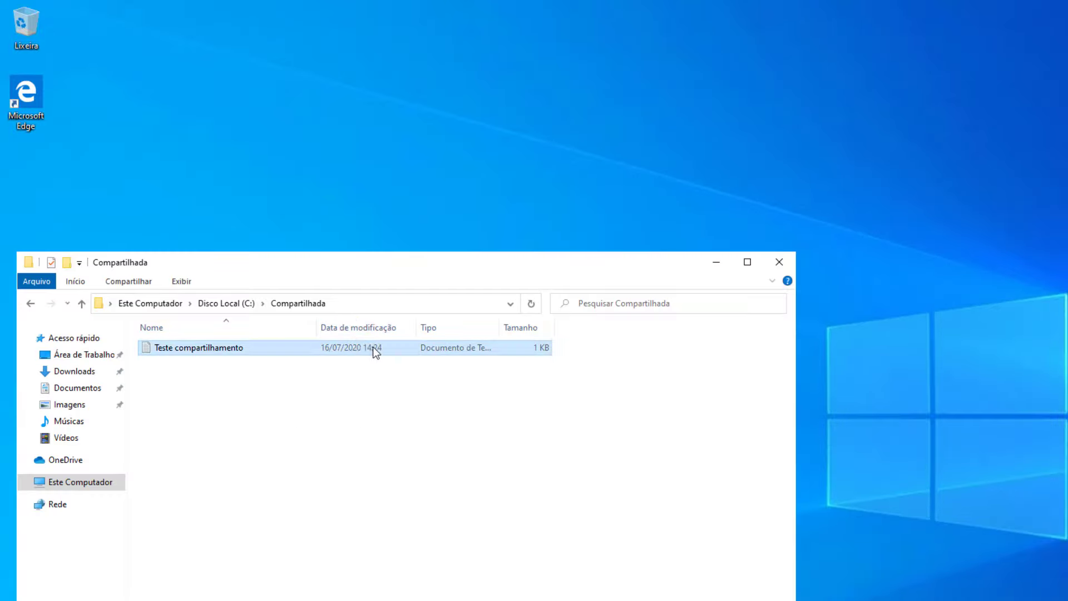
double_click(223, 348)
click(183, 142)
key(ctrl+a)
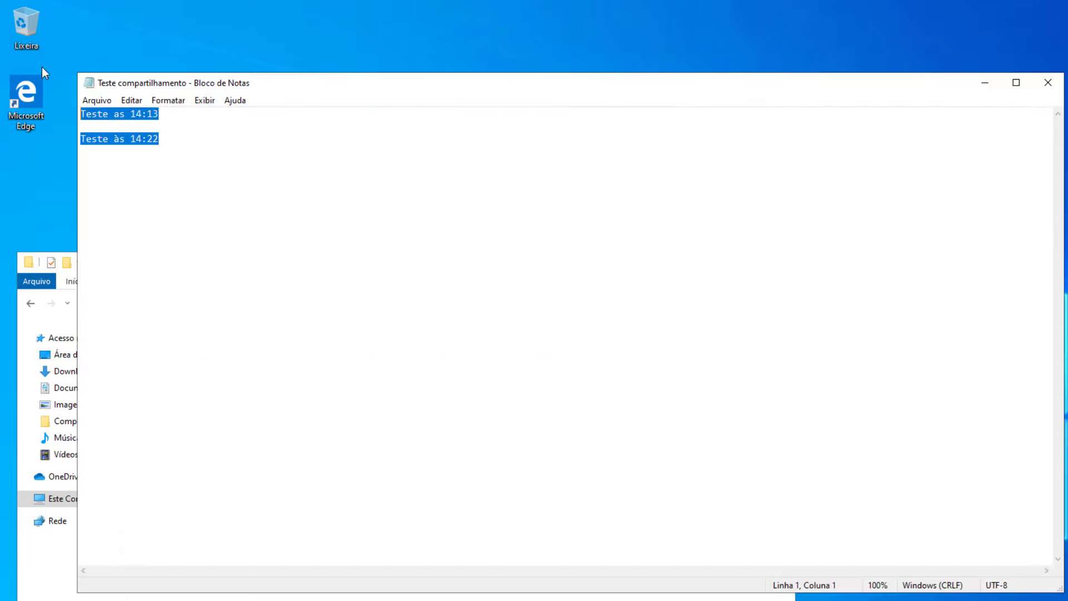
click(272, 227)
drag(714, 86, 944, 41)
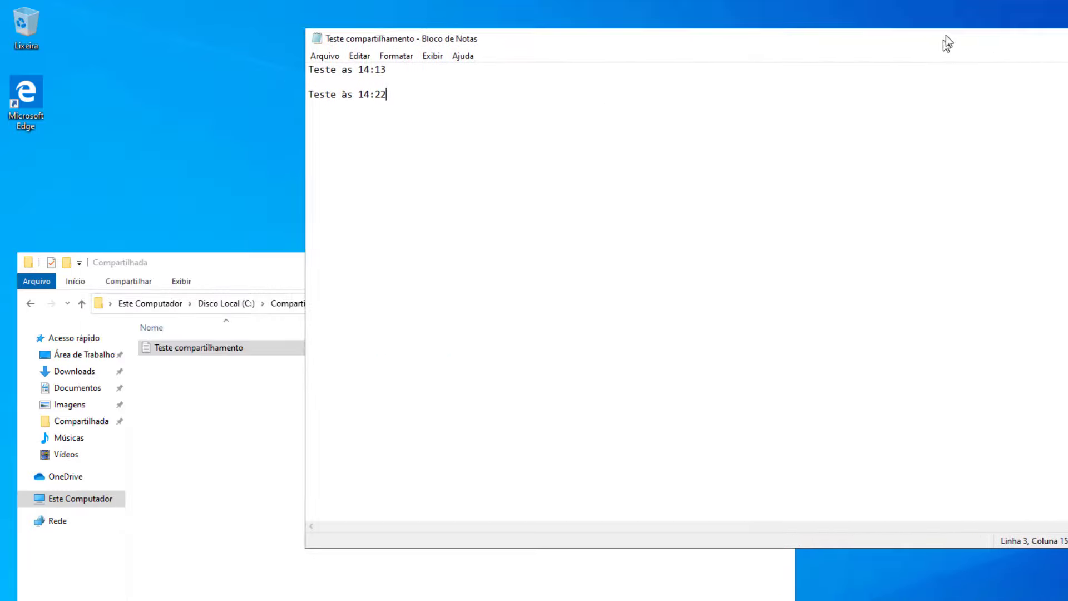
drag(383, 93, 318, 92)
click(412, 93)
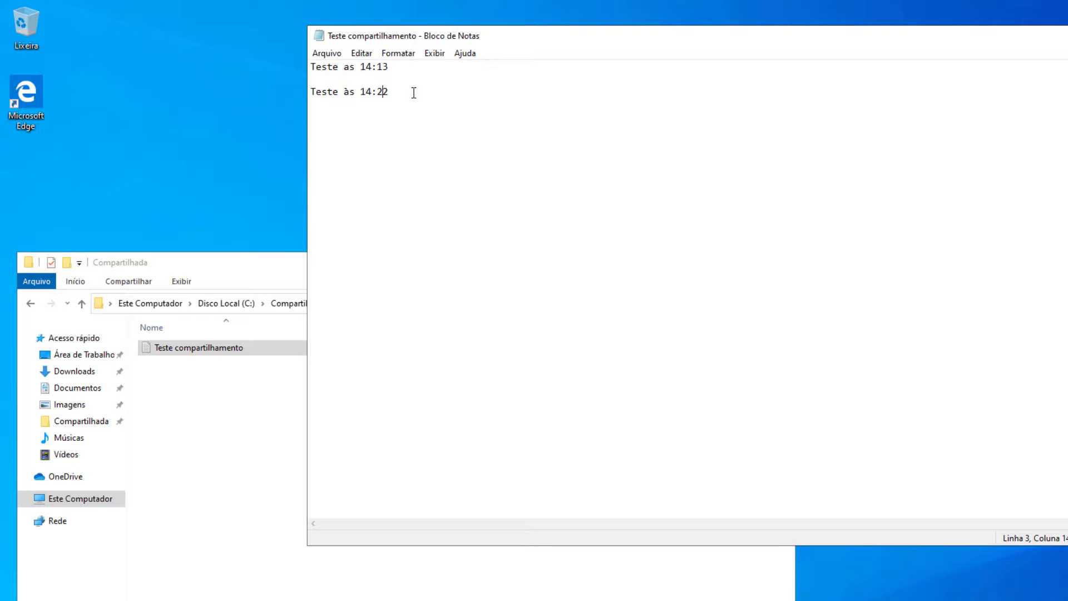
click(301, 417)
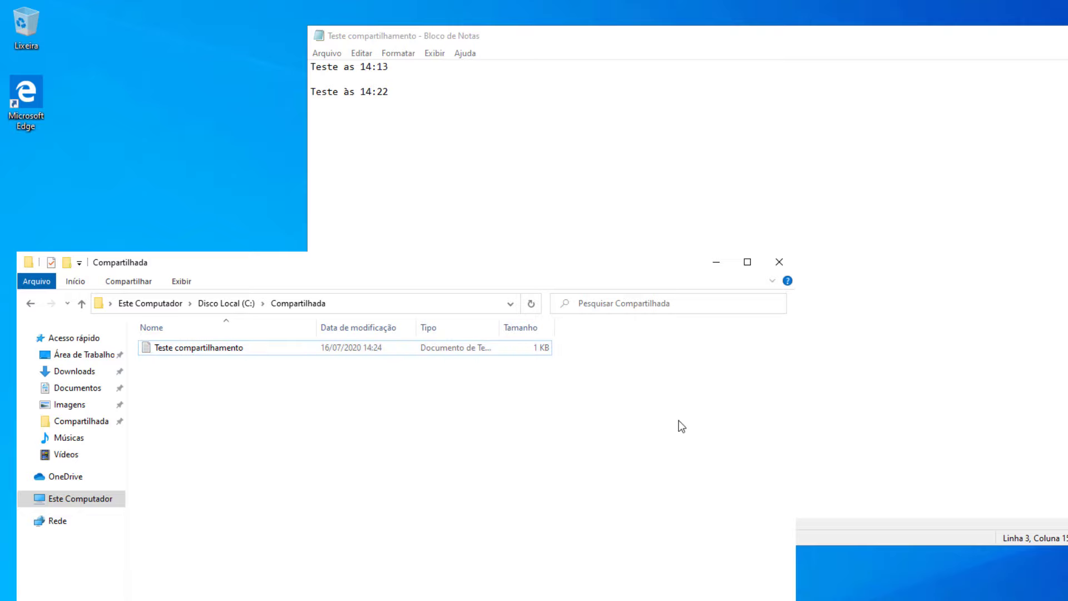
click(520, 152)
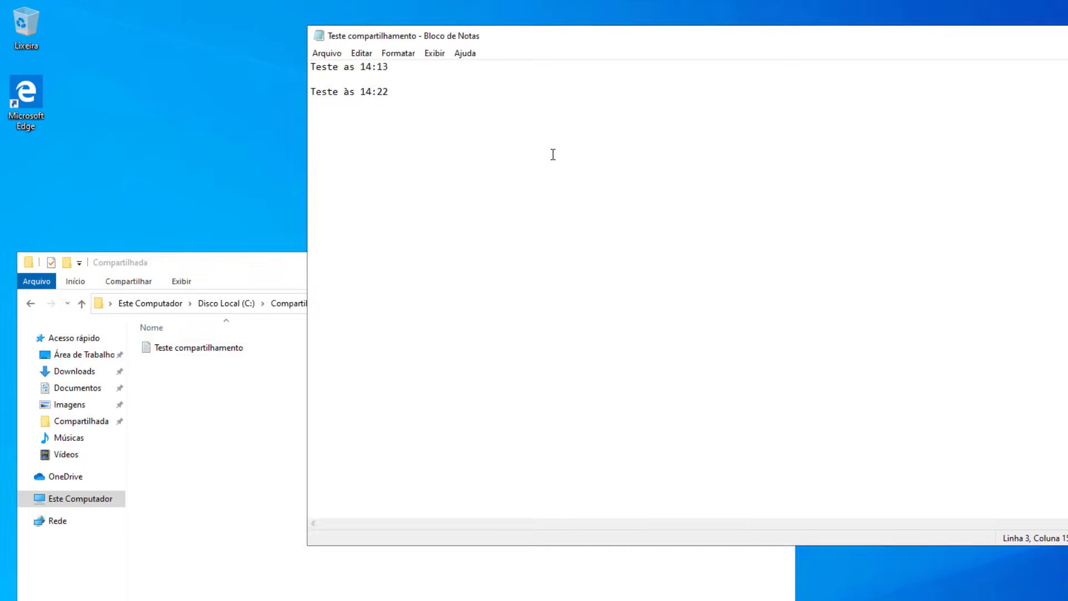
key(ctrl+s)
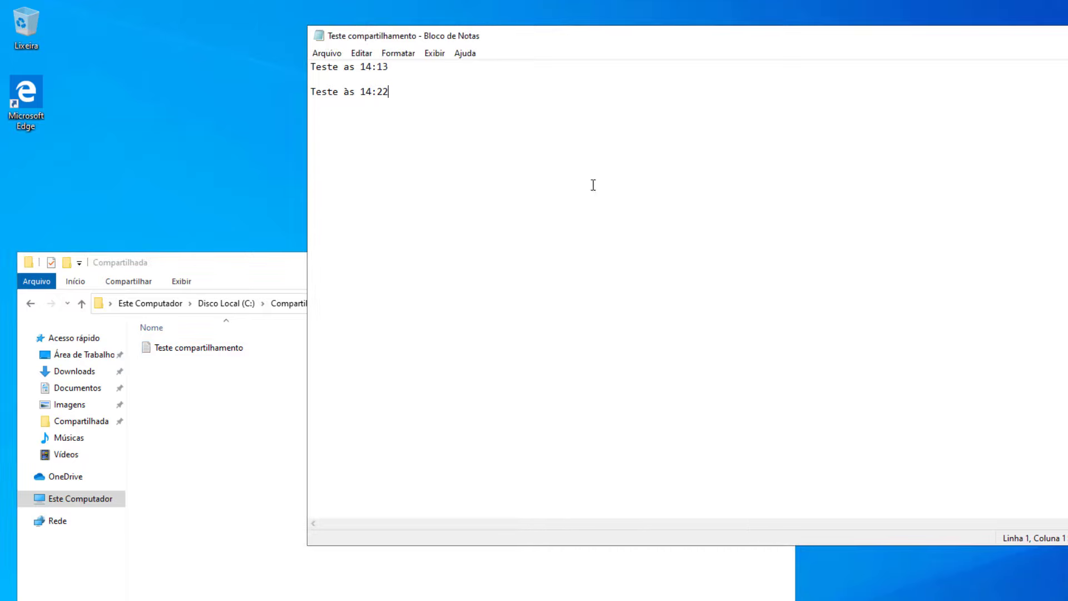